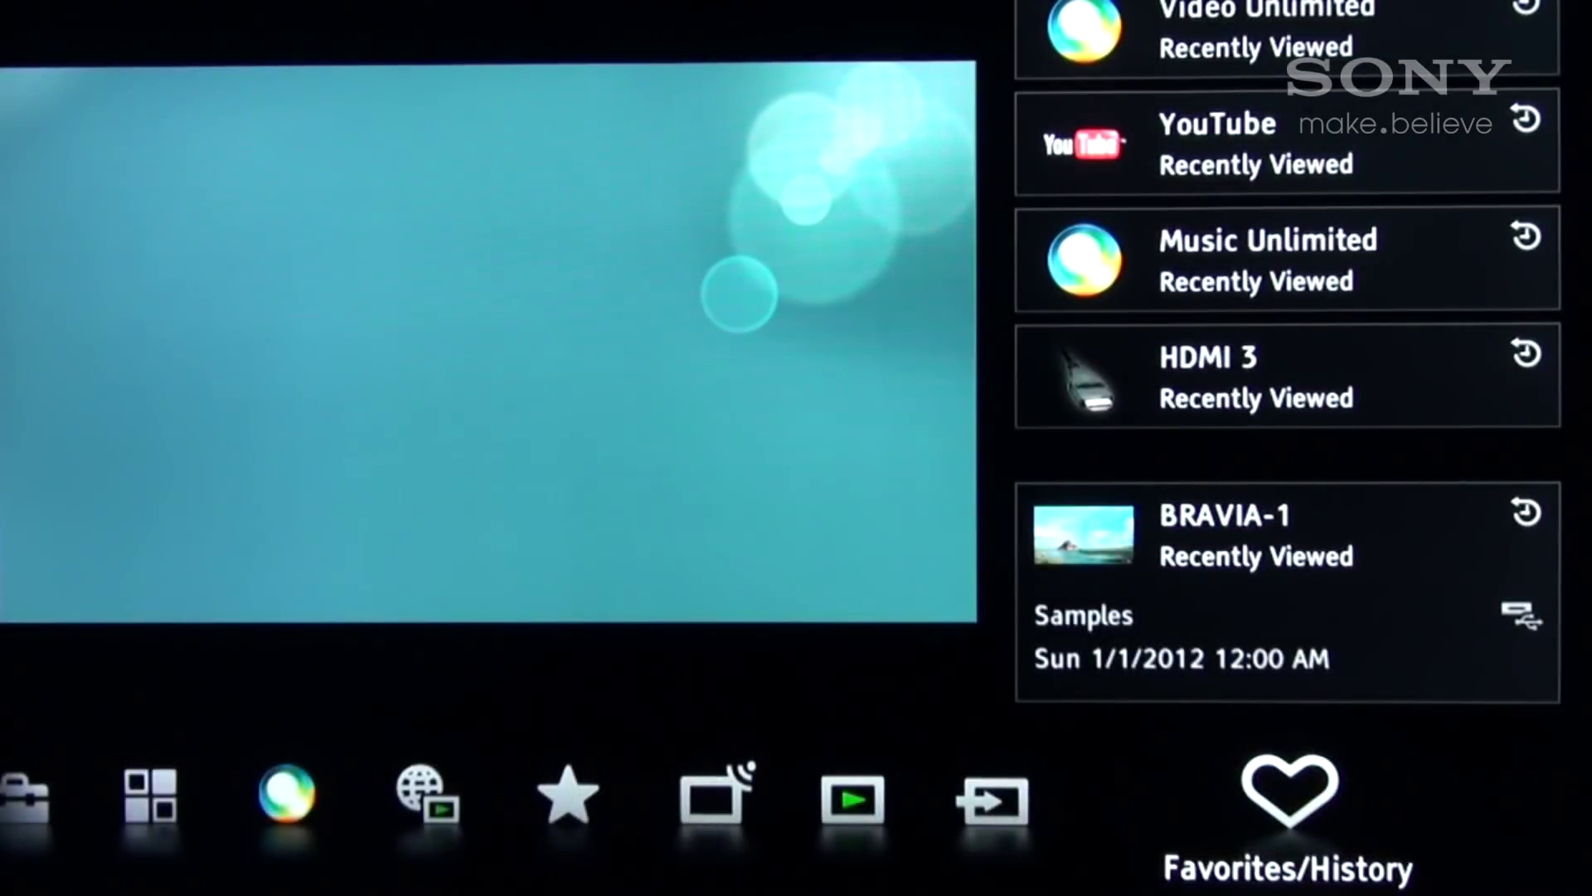
# Switch Built-in Wireless LAN to On under Settings > Network, then return to Settings.
pyautogui.press('Right')
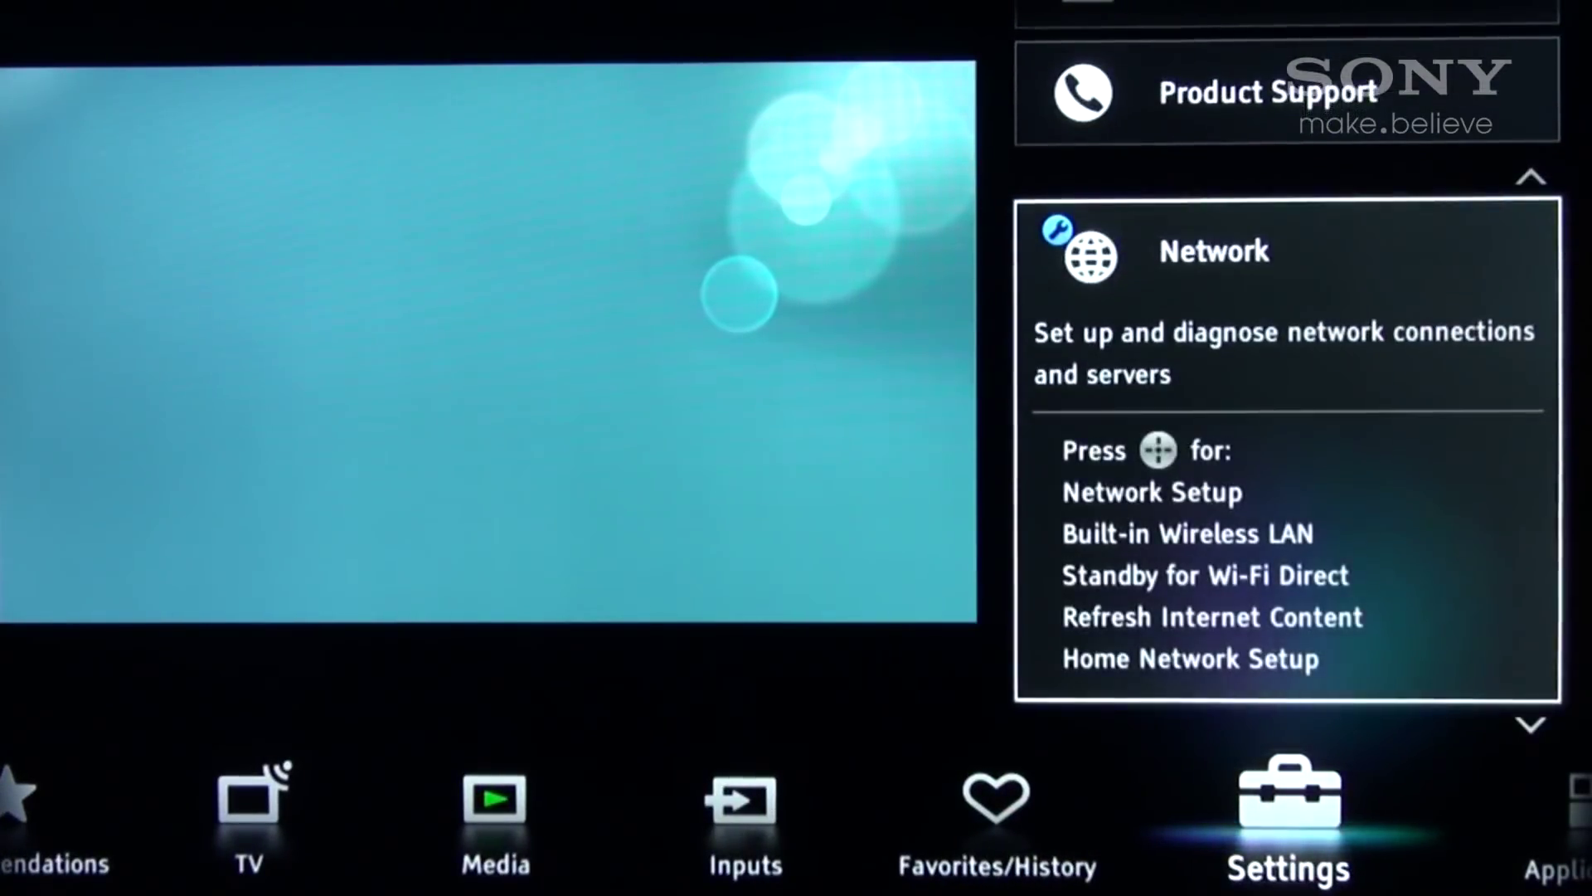
pyautogui.press('Return')
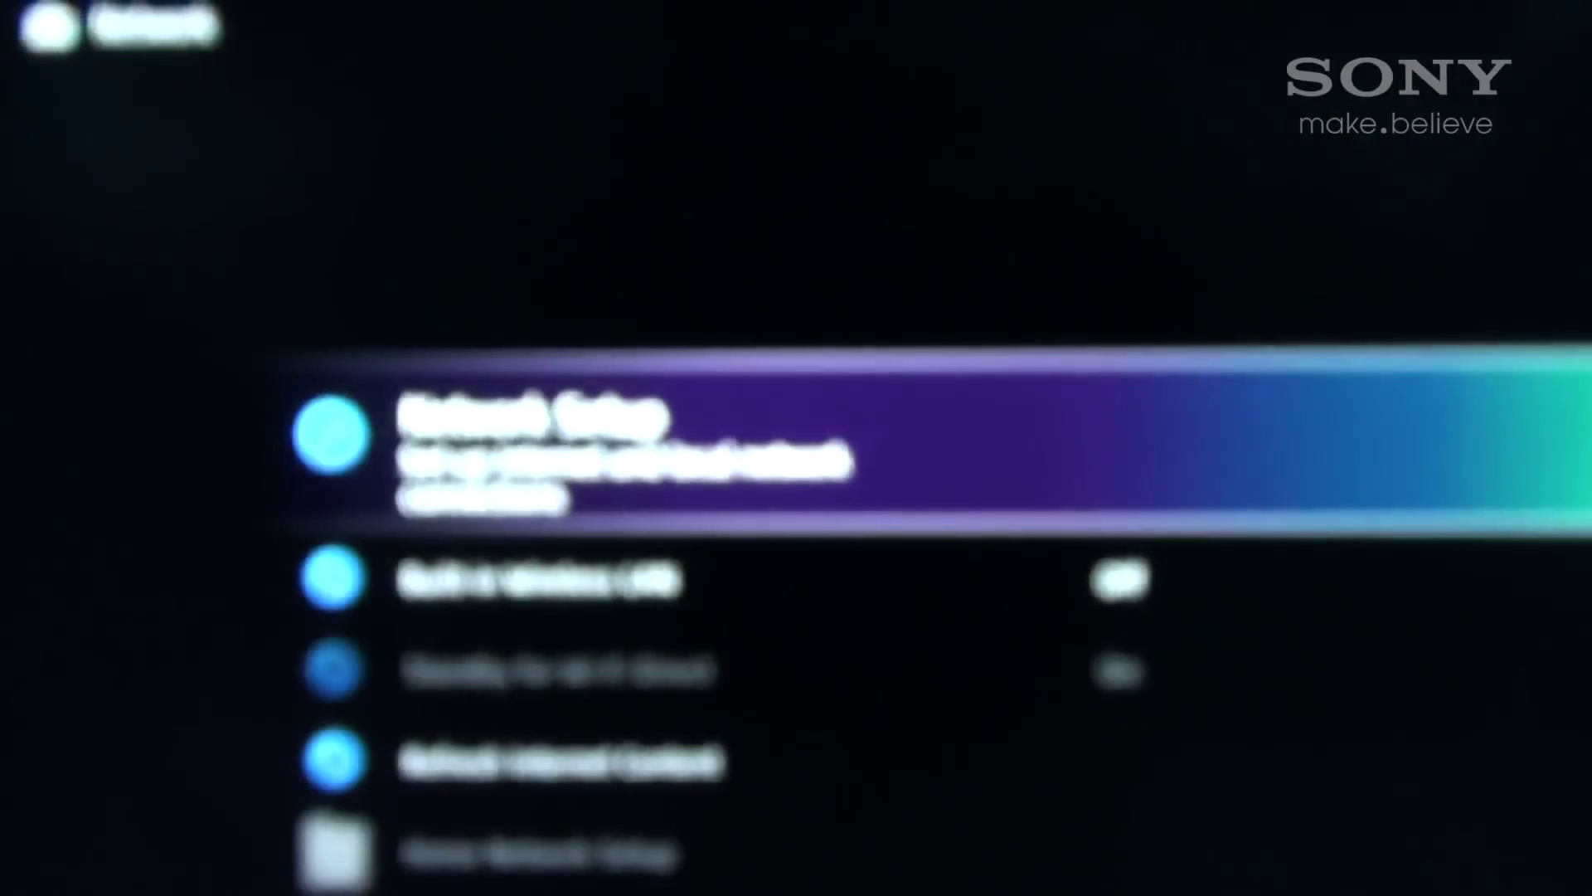
pyautogui.press('Down')
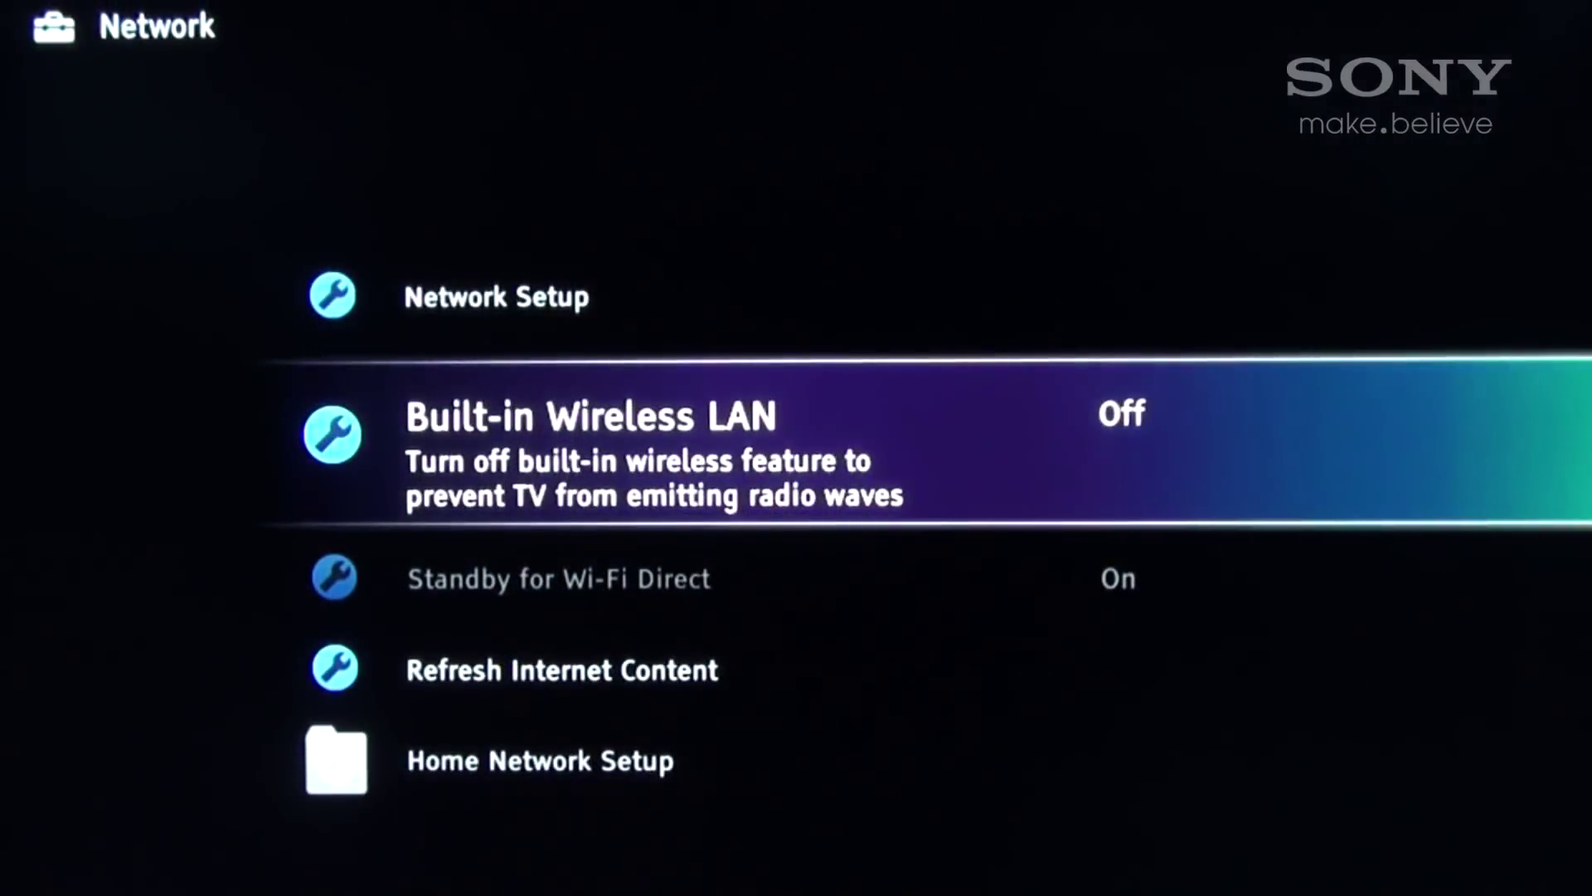
pyautogui.press('Return')
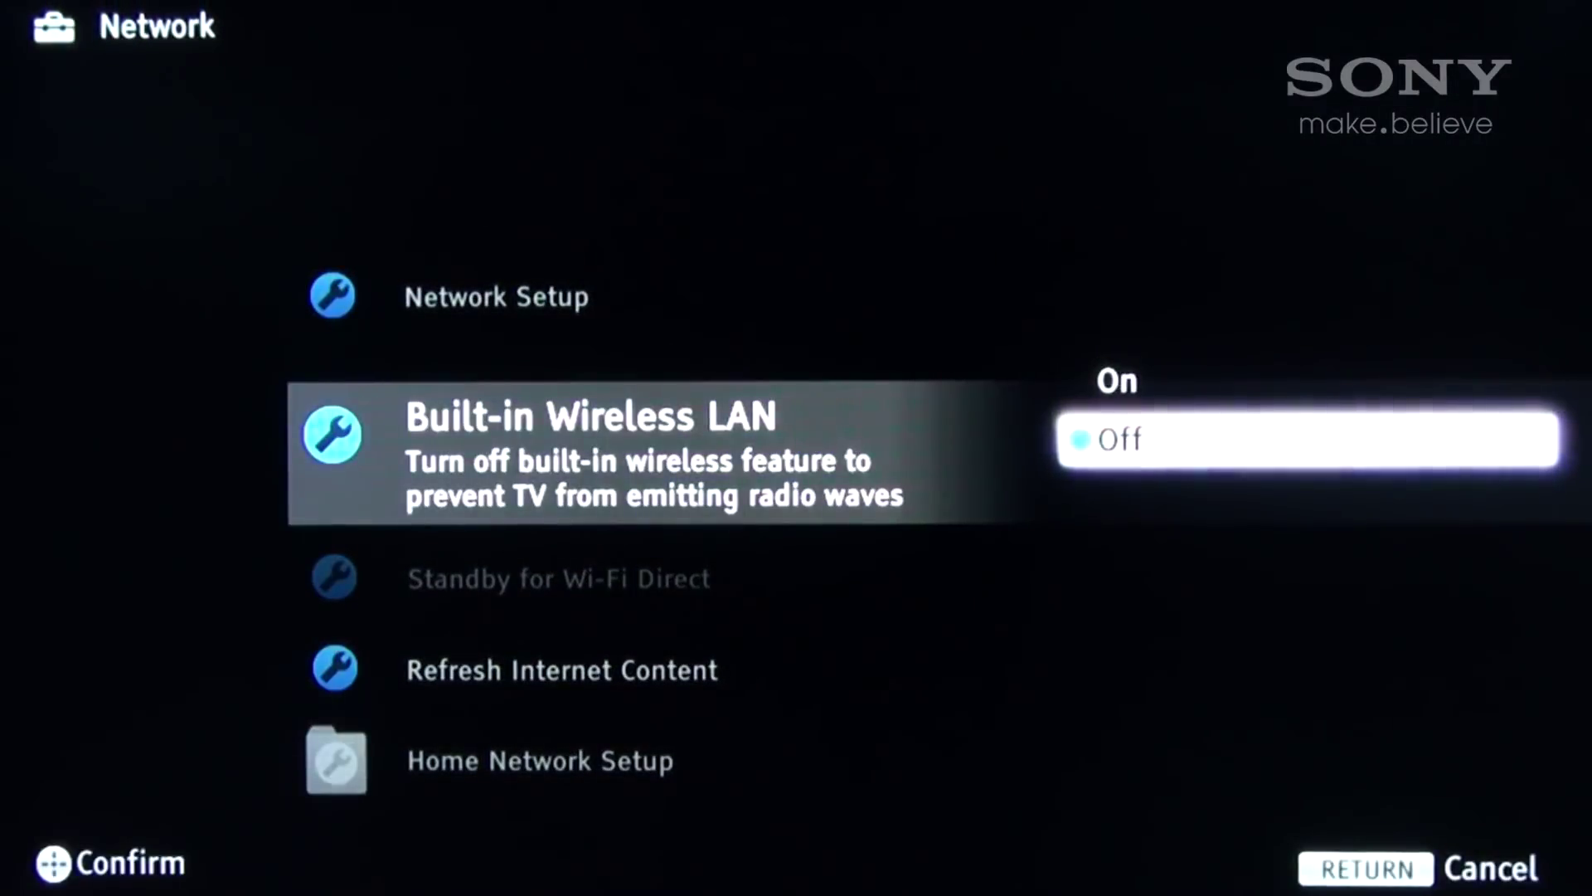
pyautogui.press('Up')
pyautogui.press('Return')
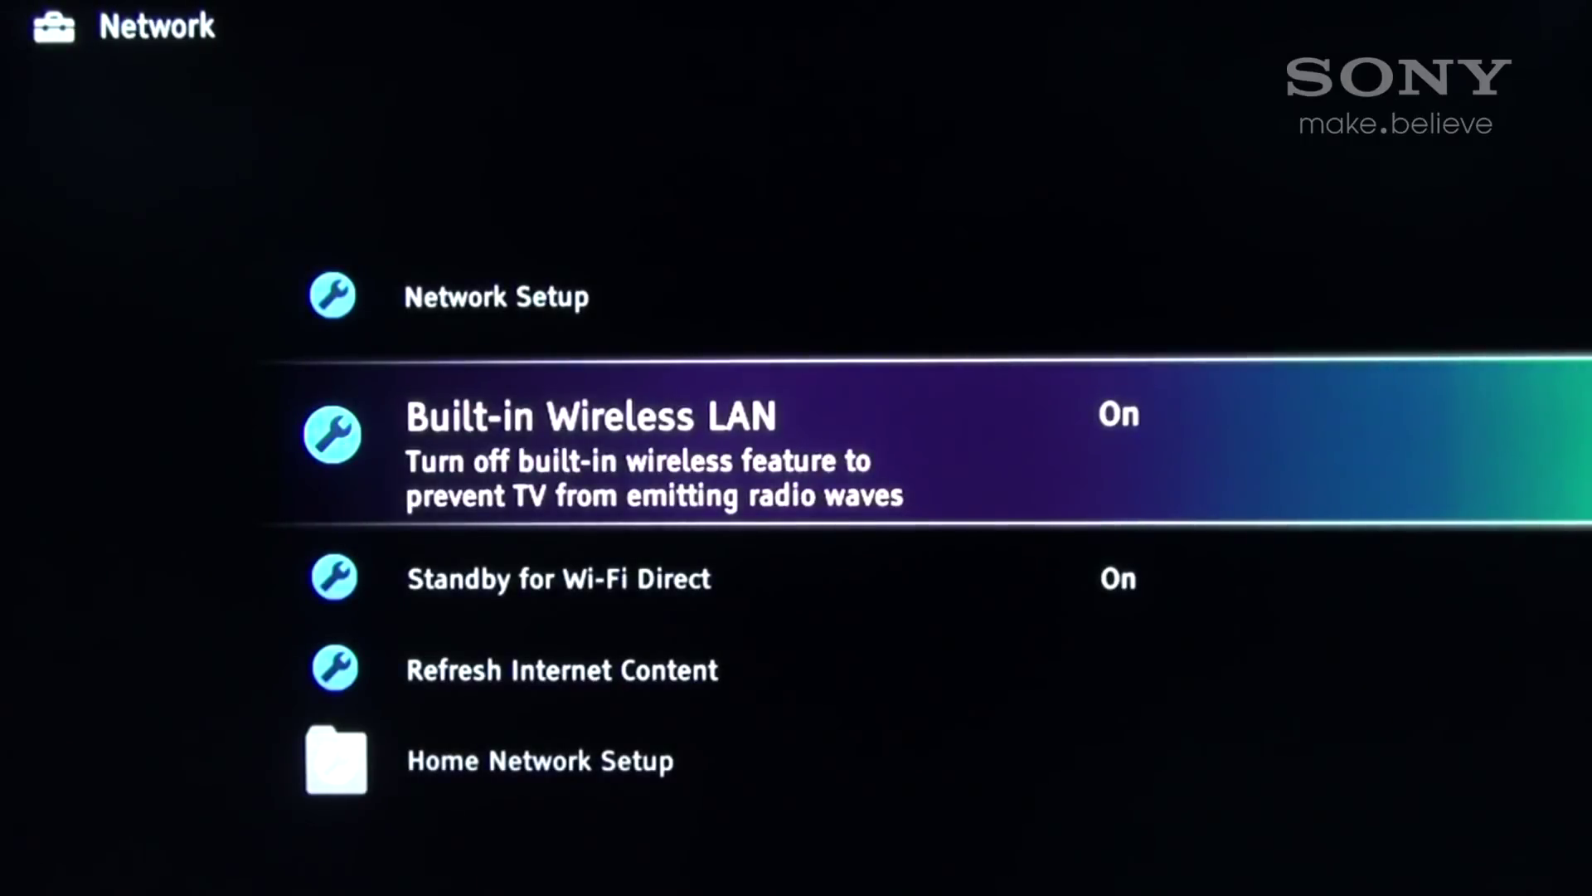
pyautogui.press('Escape')
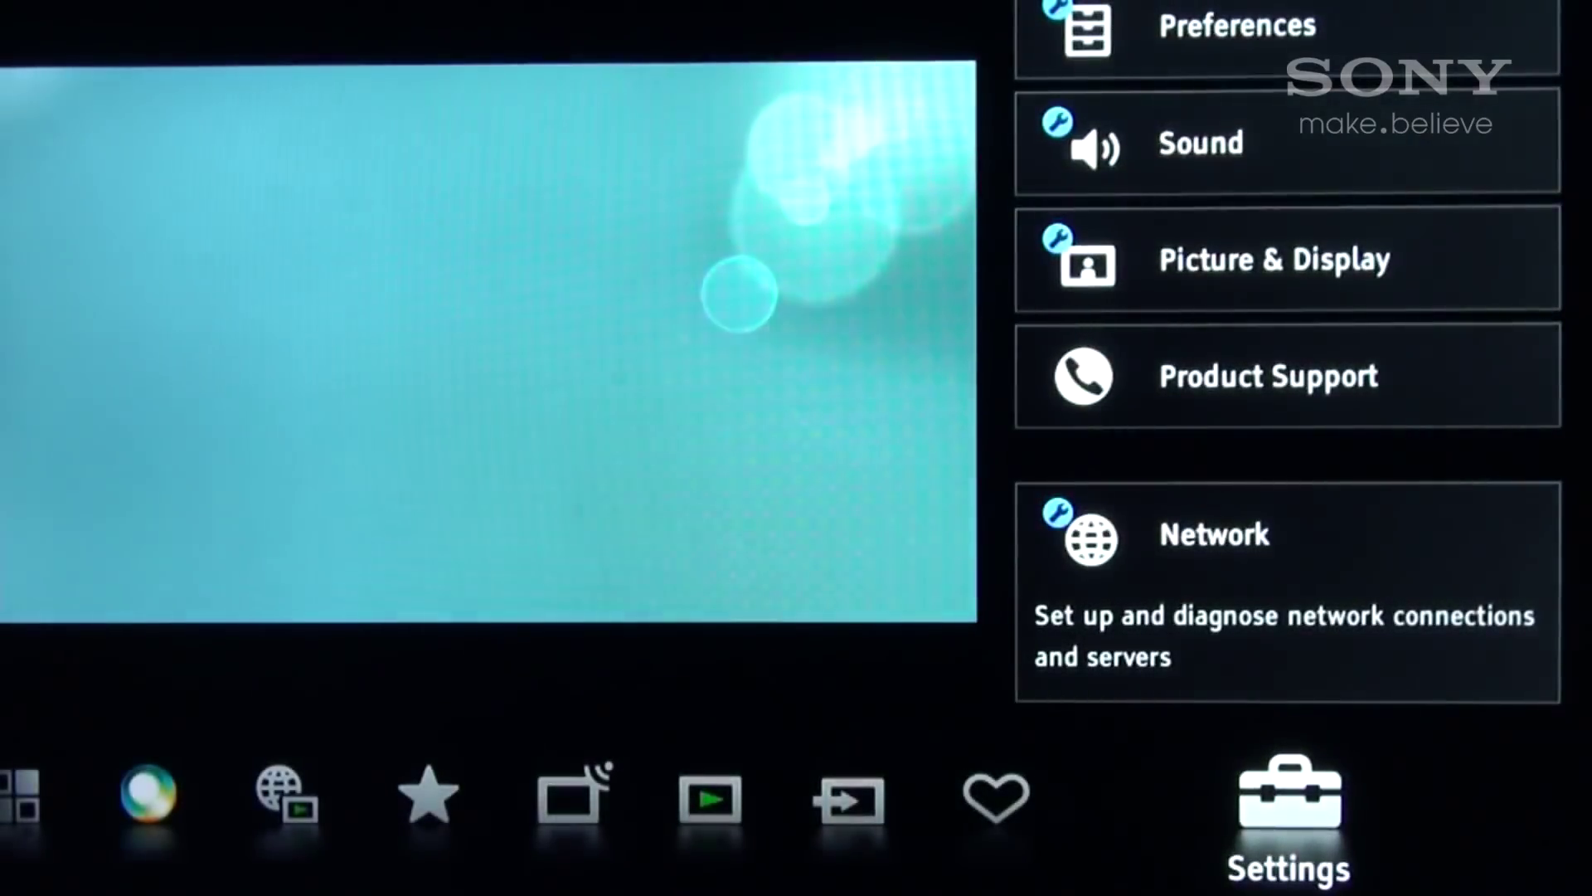
# Start Wi-Fi Direct Mode from the Applications category and bring up its options list.
pyautogui.press('Left')
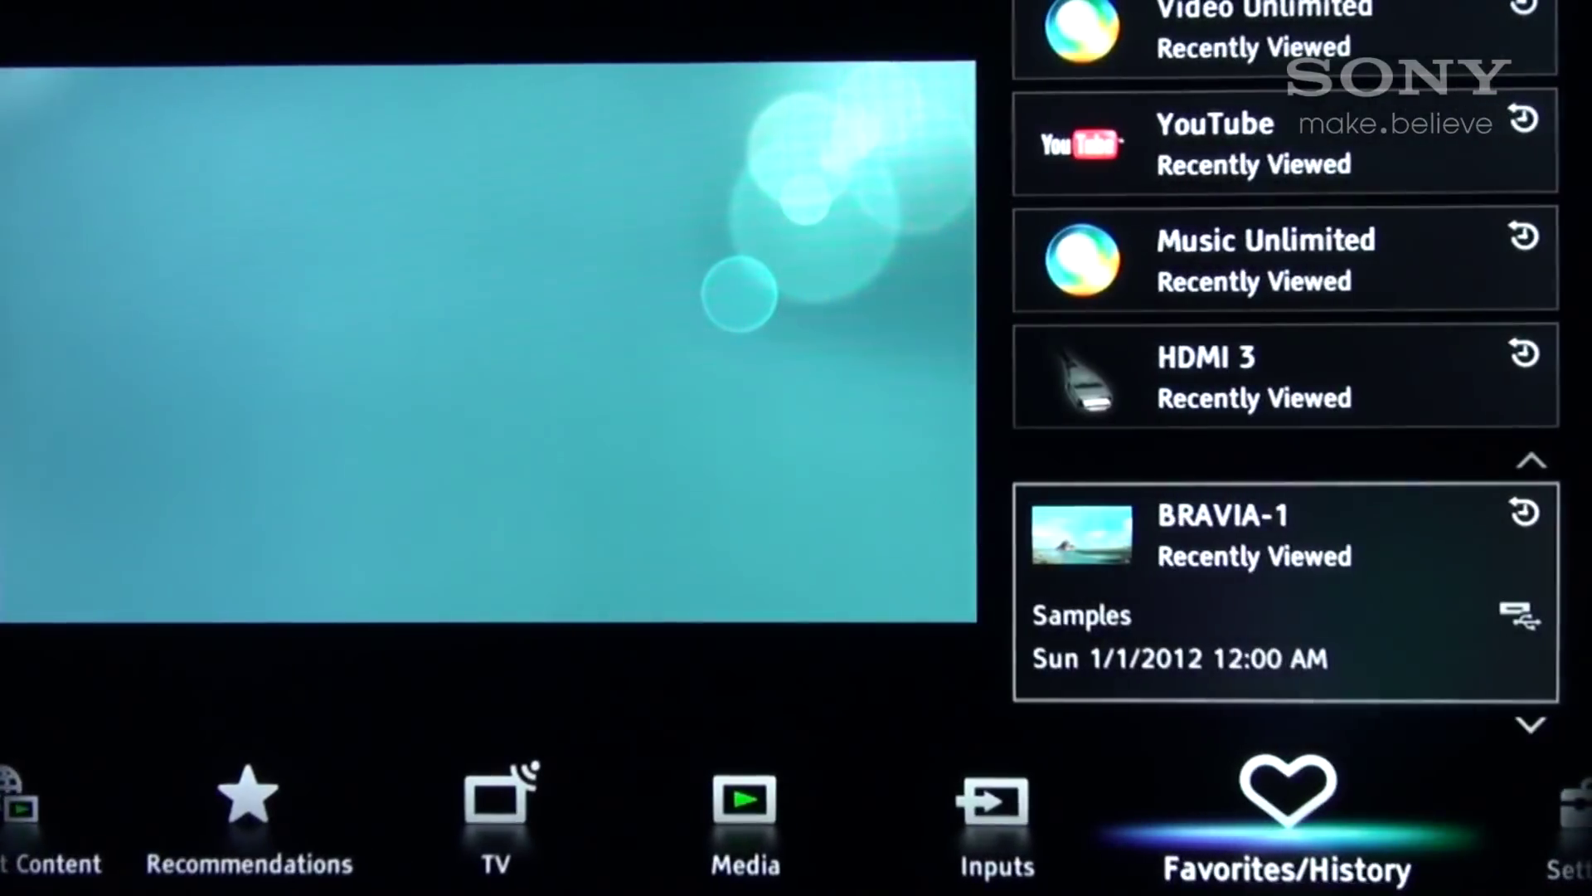
pyautogui.press('Right')
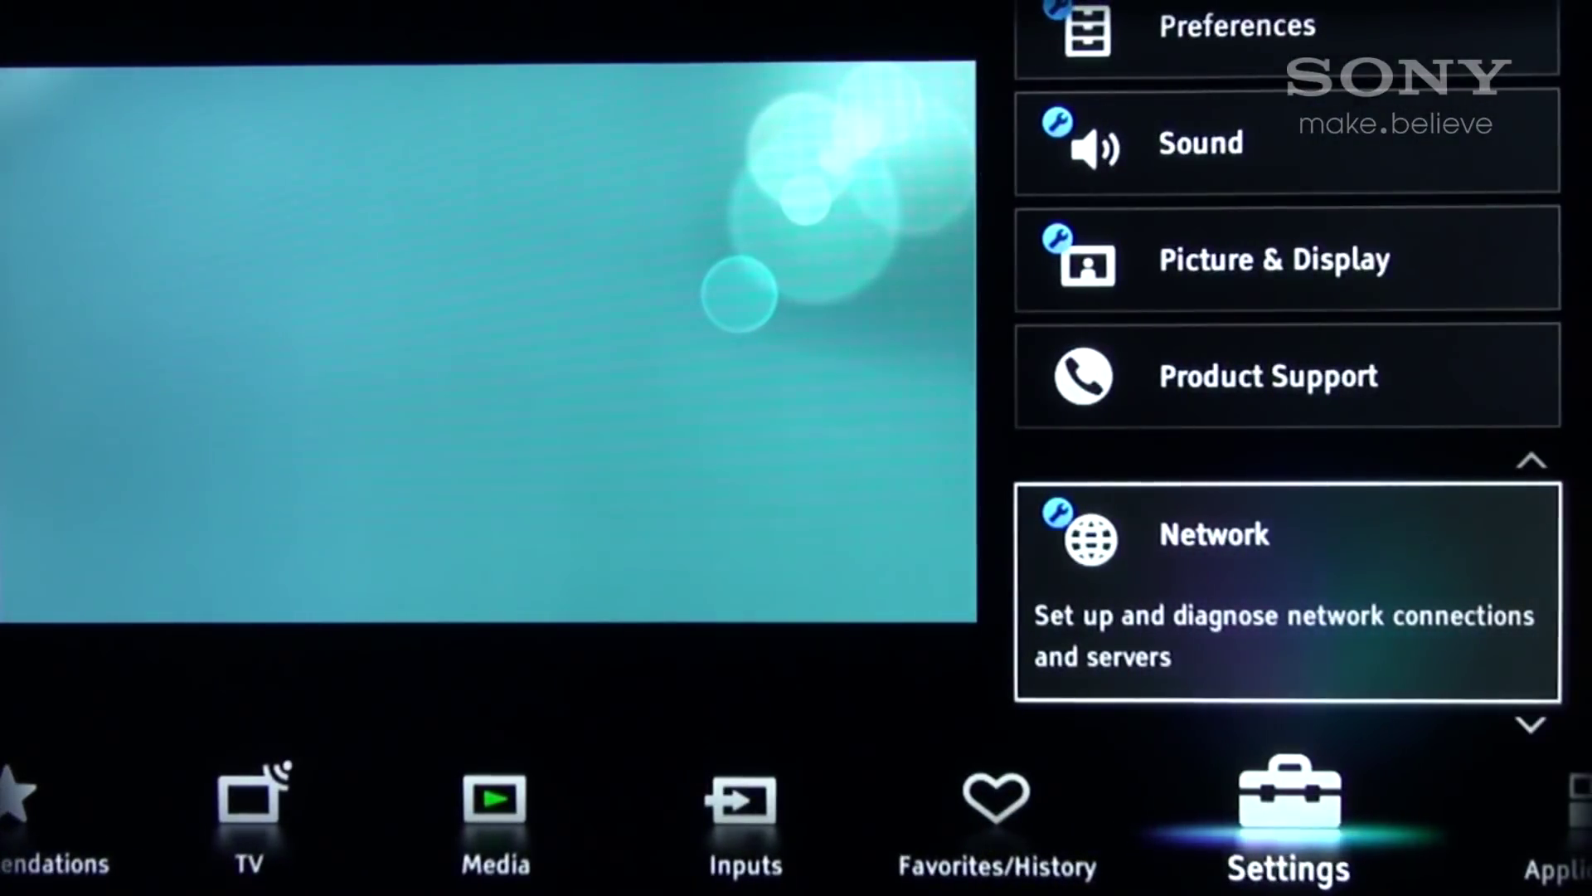
pyautogui.press('Right')
pyautogui.press('Down')
pyautogui.press('Down')
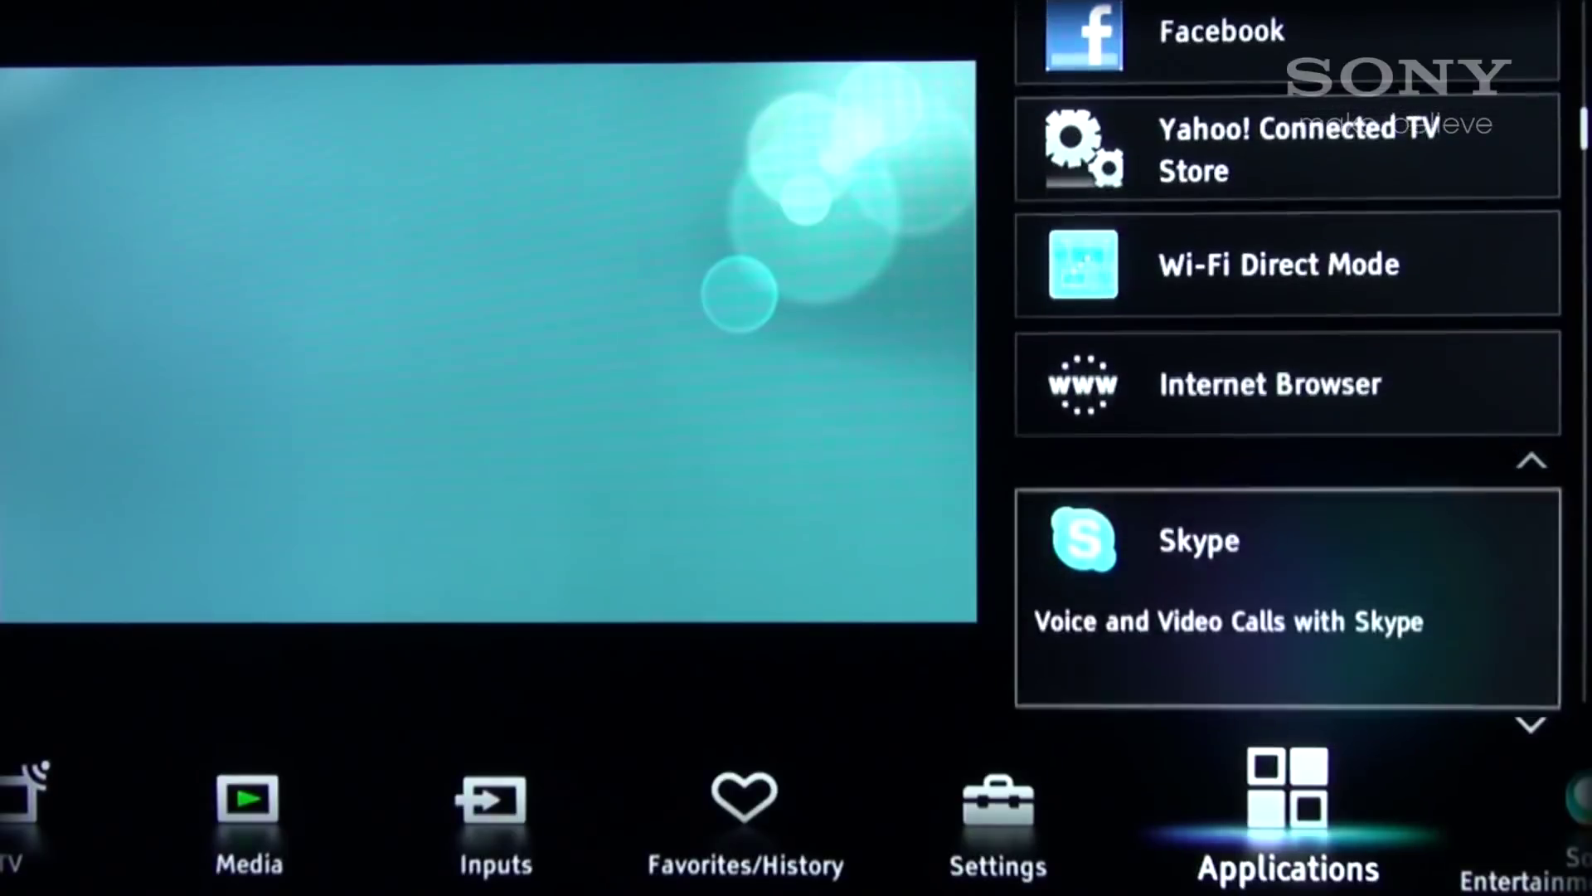
pyautogui.press('Up')
pyautogui.press('Up')
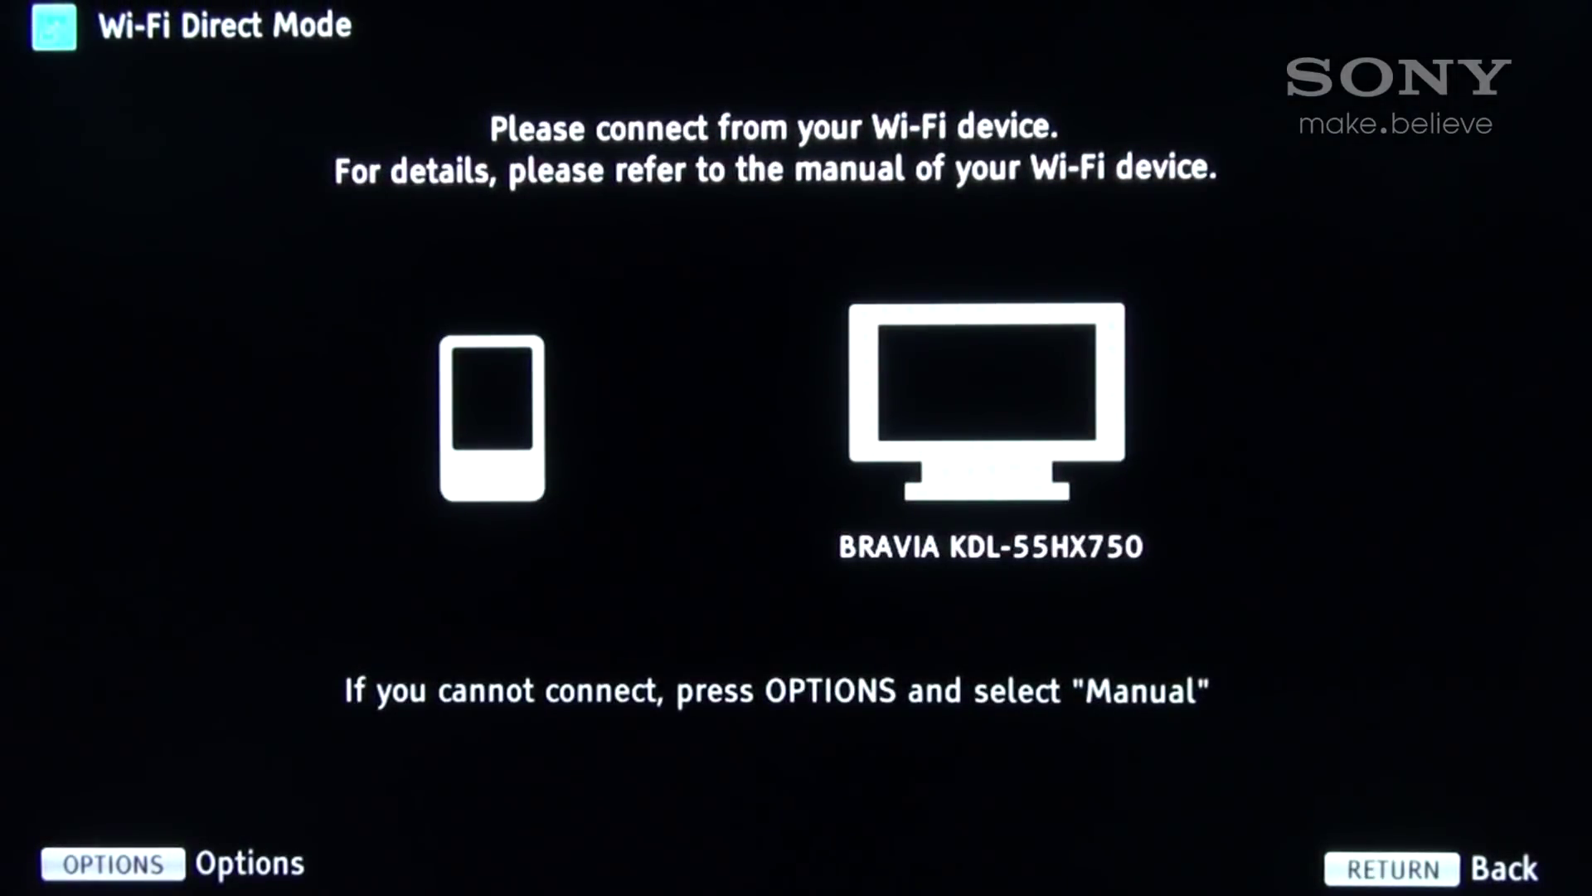
pyautogui.press('Menu')
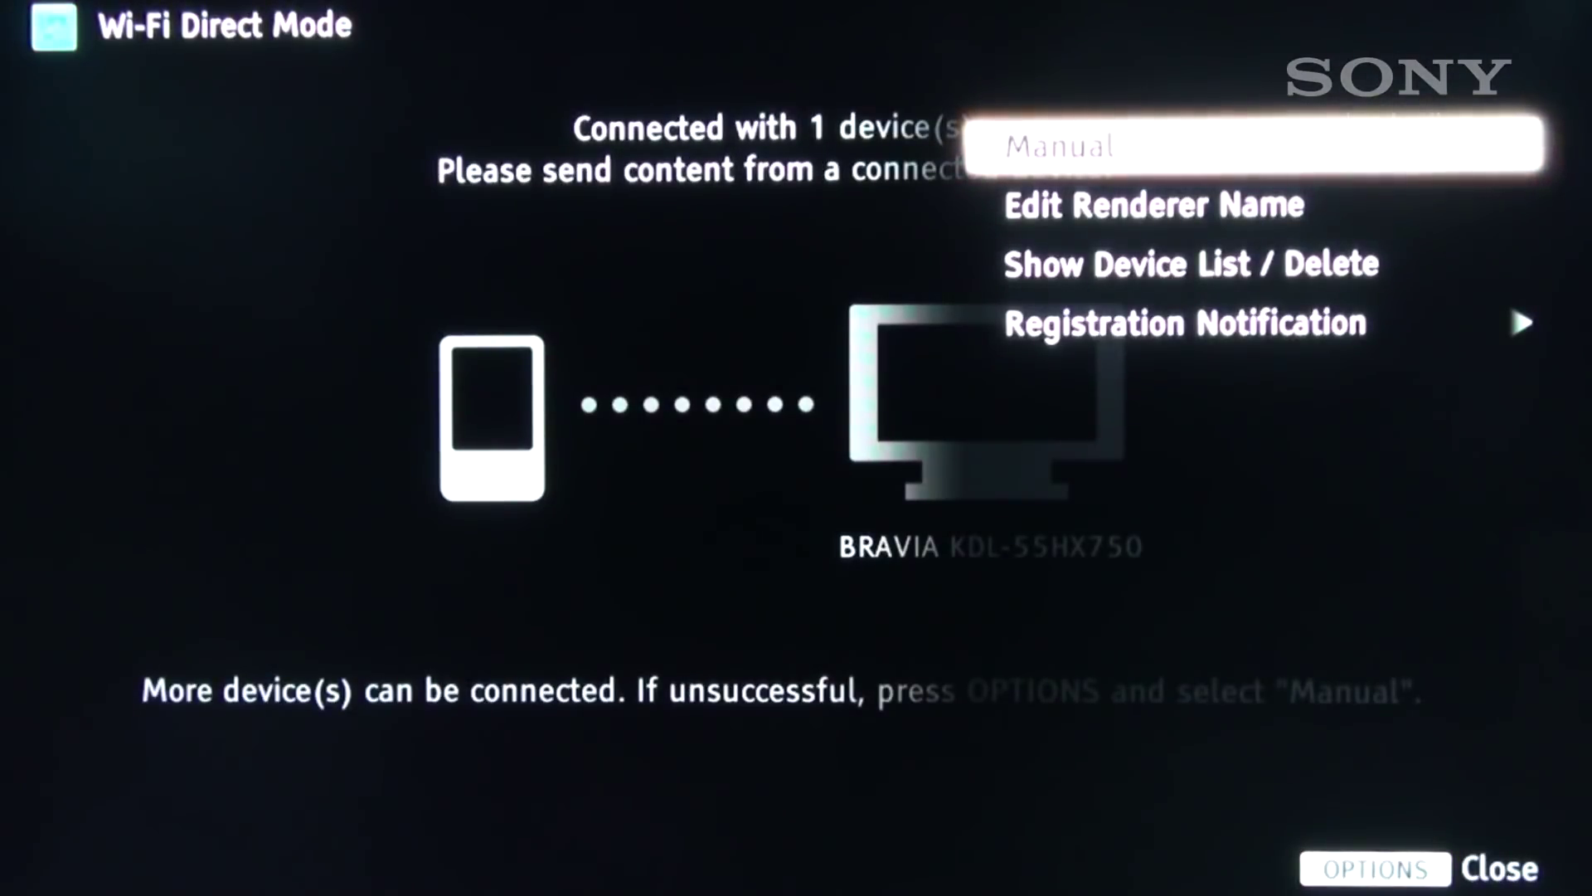
# Choose Manual, then Other Methods to show SSID DIRECT-rr-BRAVIA and its WPA key.
pyautogui.press('Return')
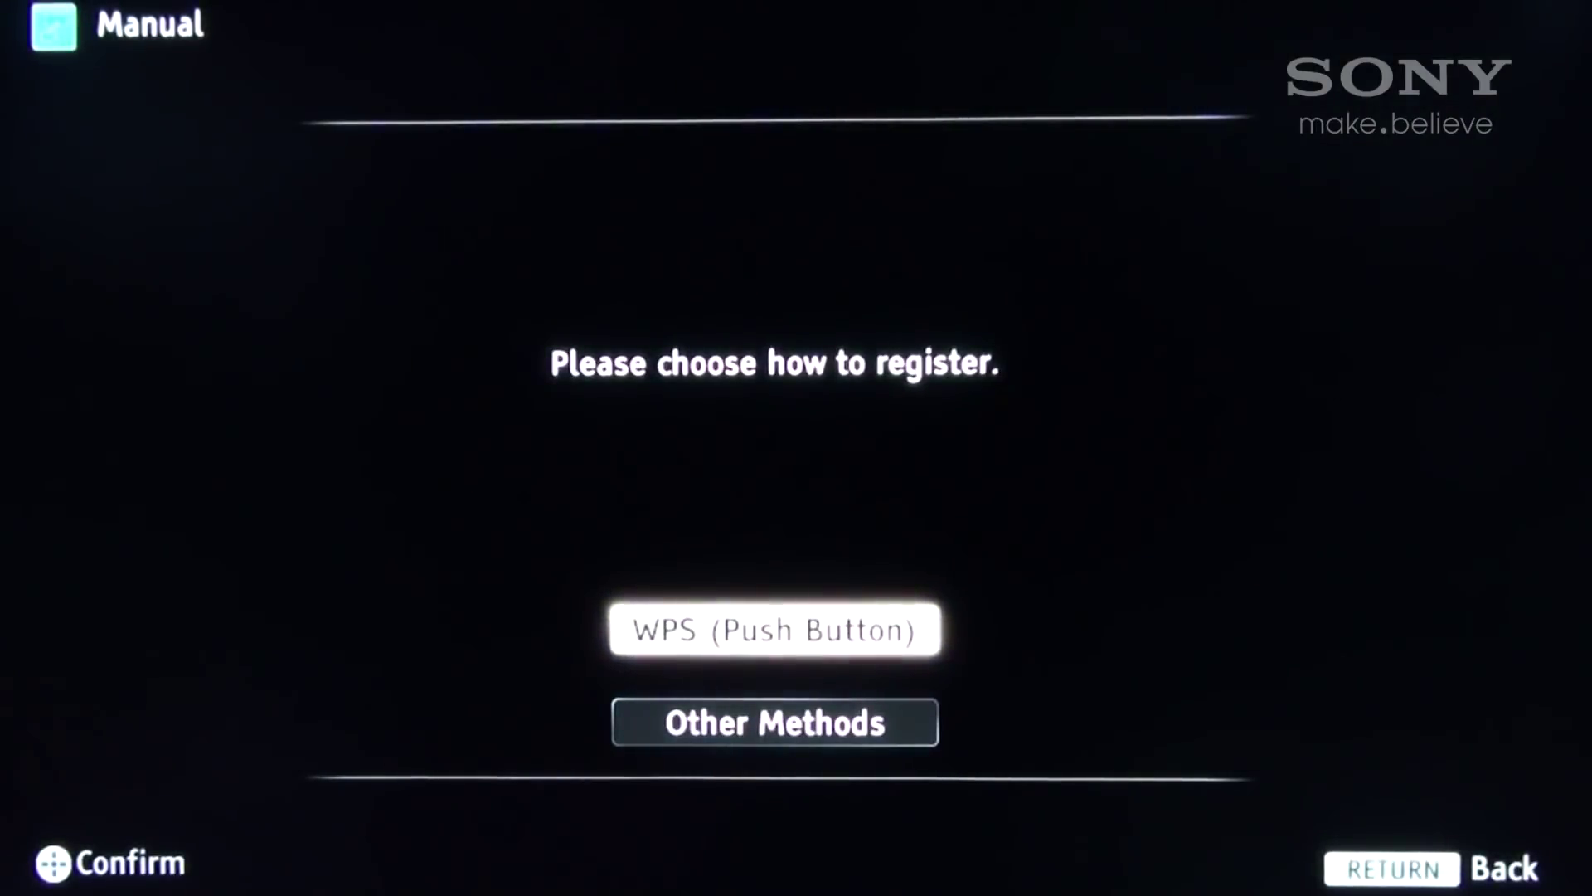
pyautogui.press('Down')
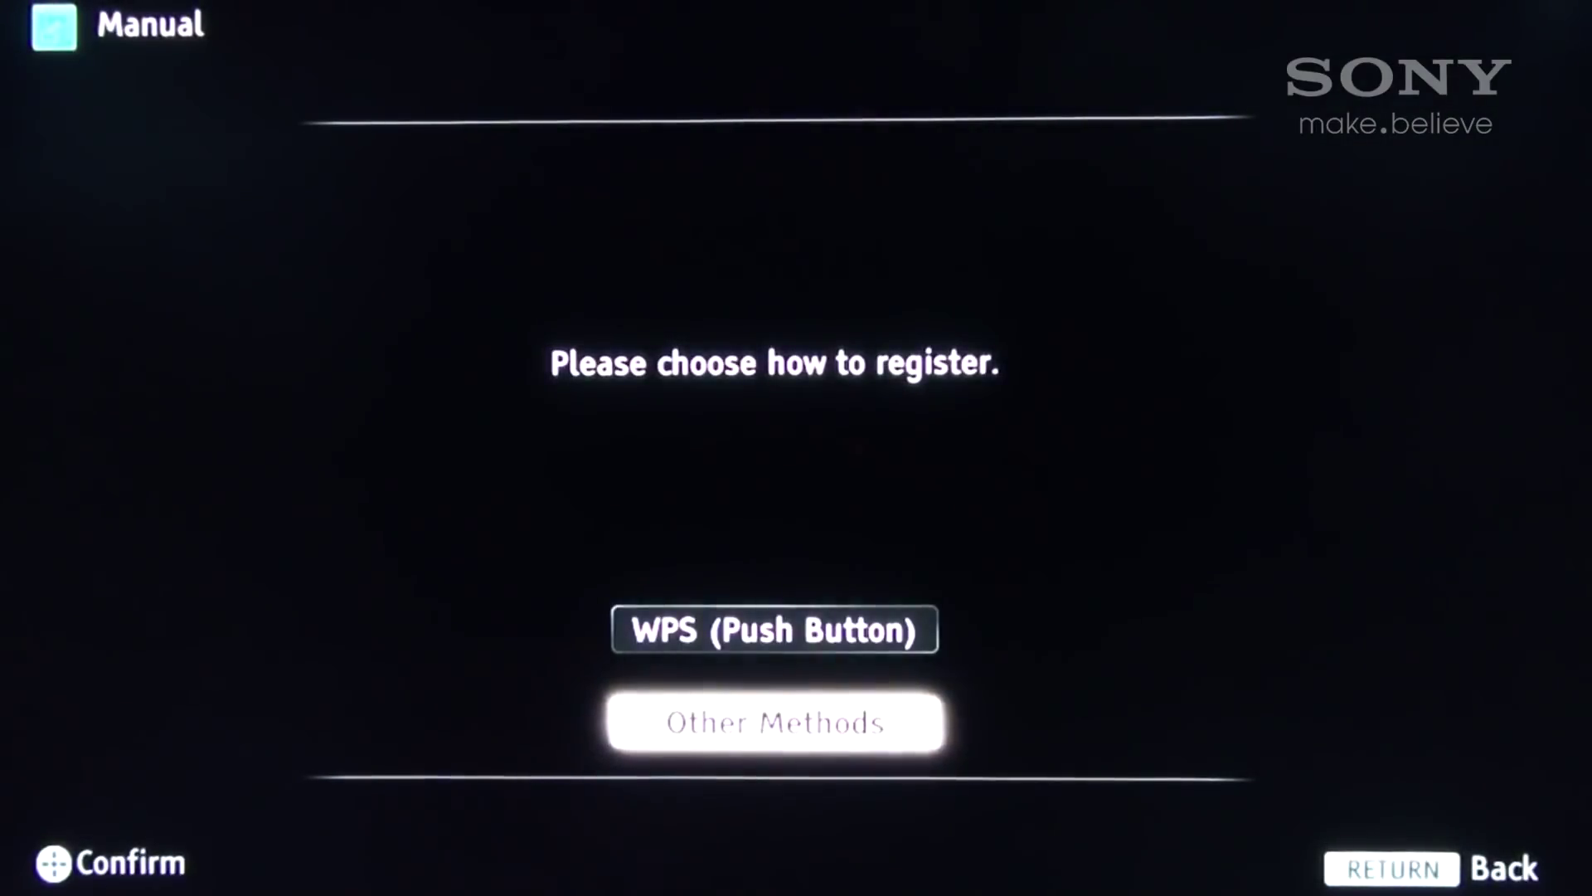
pyautogui.press('Return')
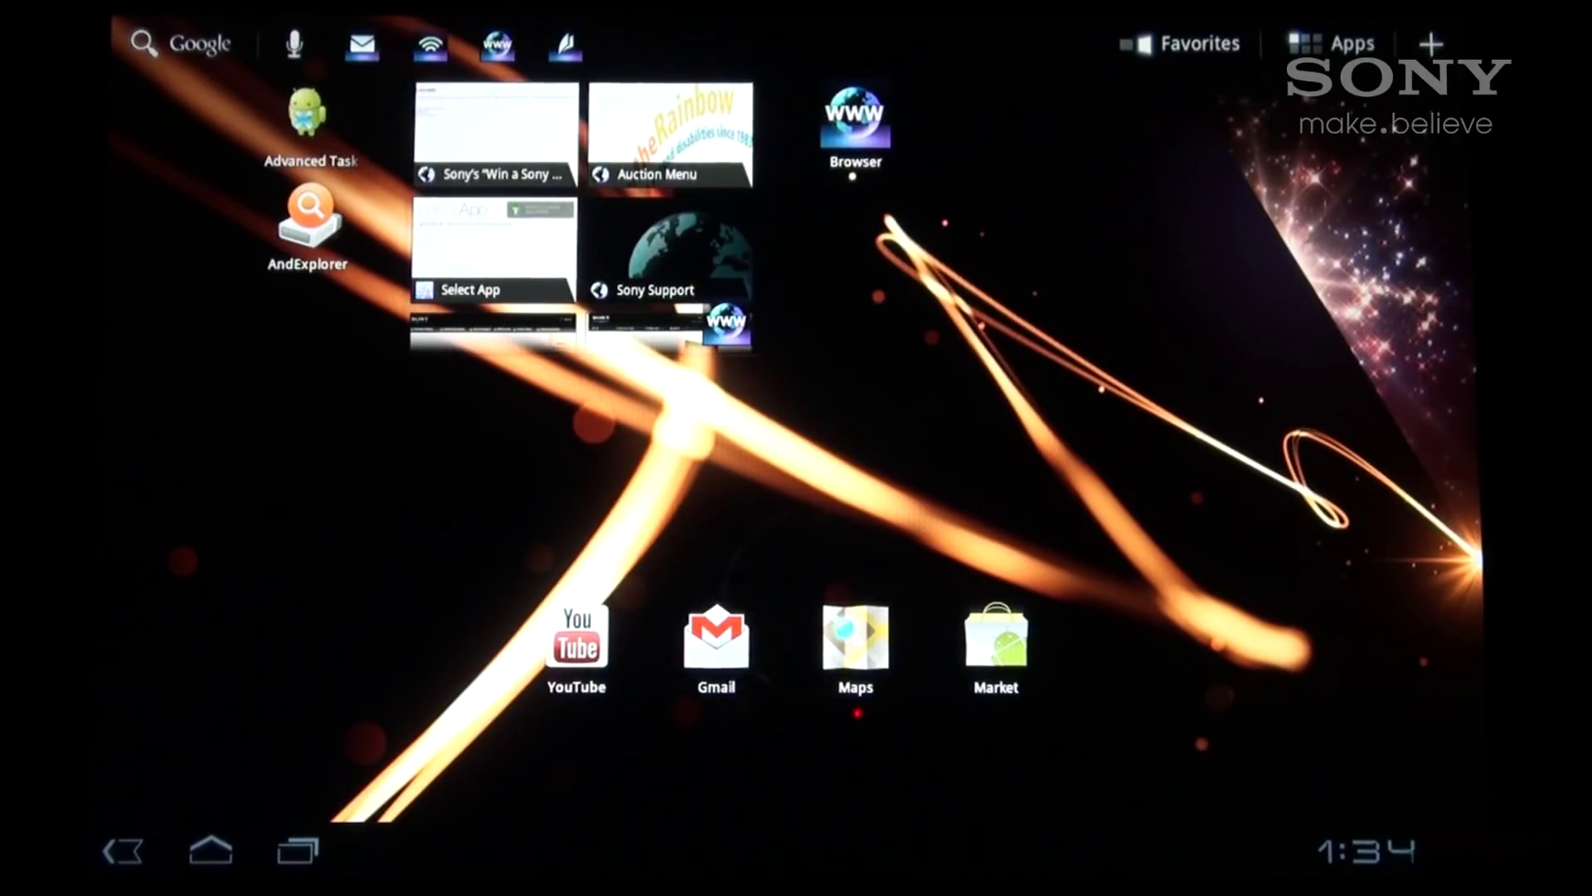
# On the tablet, open Wi-Fi settings, select DIRECT-rr-BRAVIA and enter the TV's WPA key.
pyautogui.click(1366, 850)
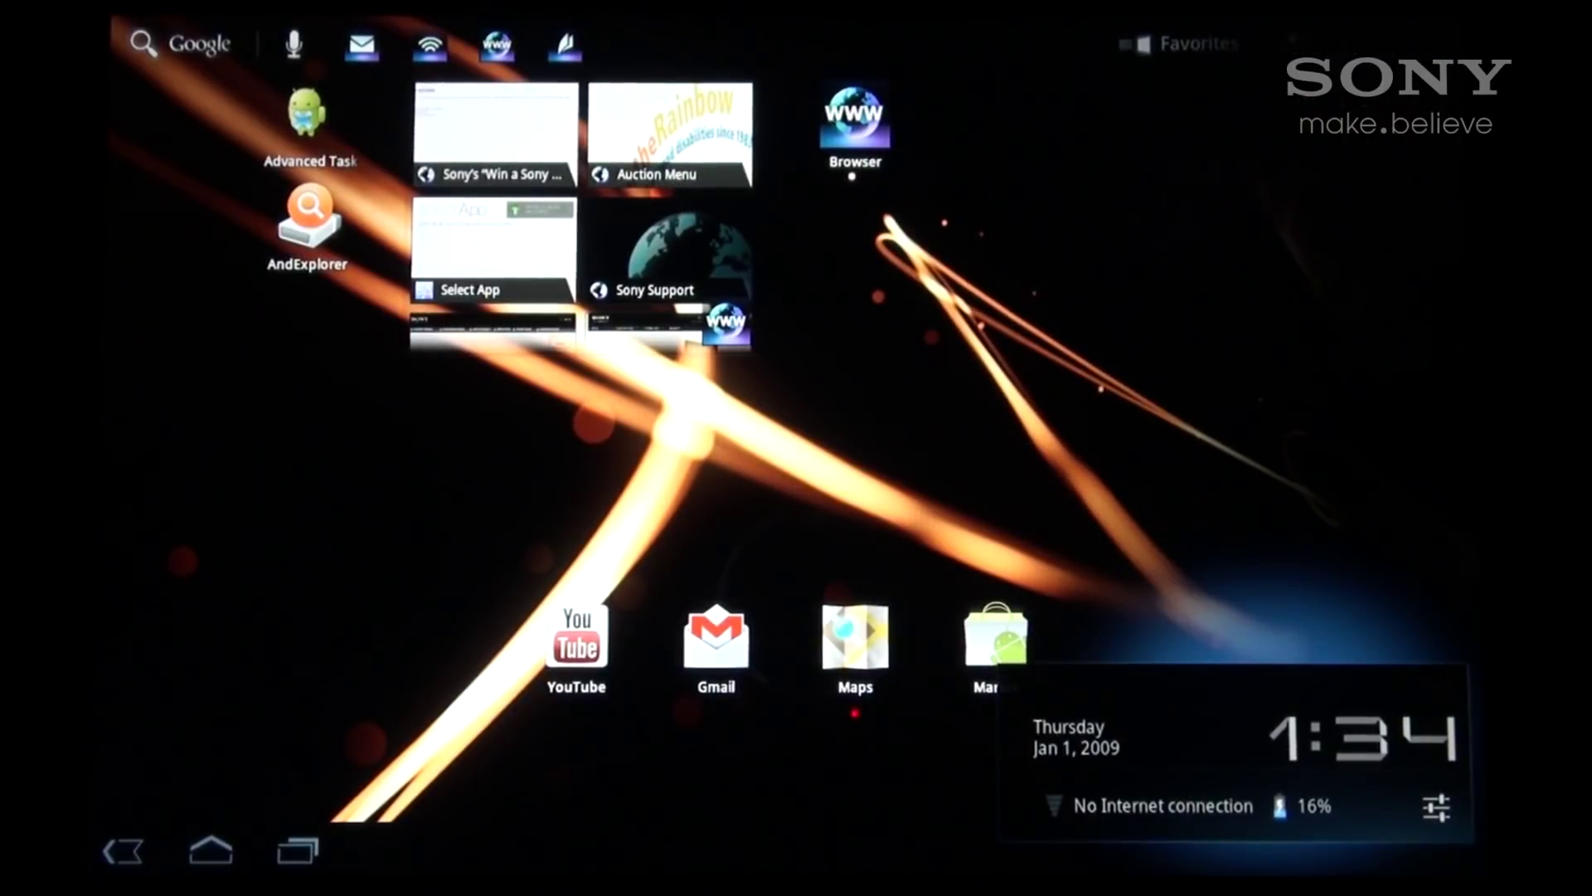
pyautogui.click(1161, 805)
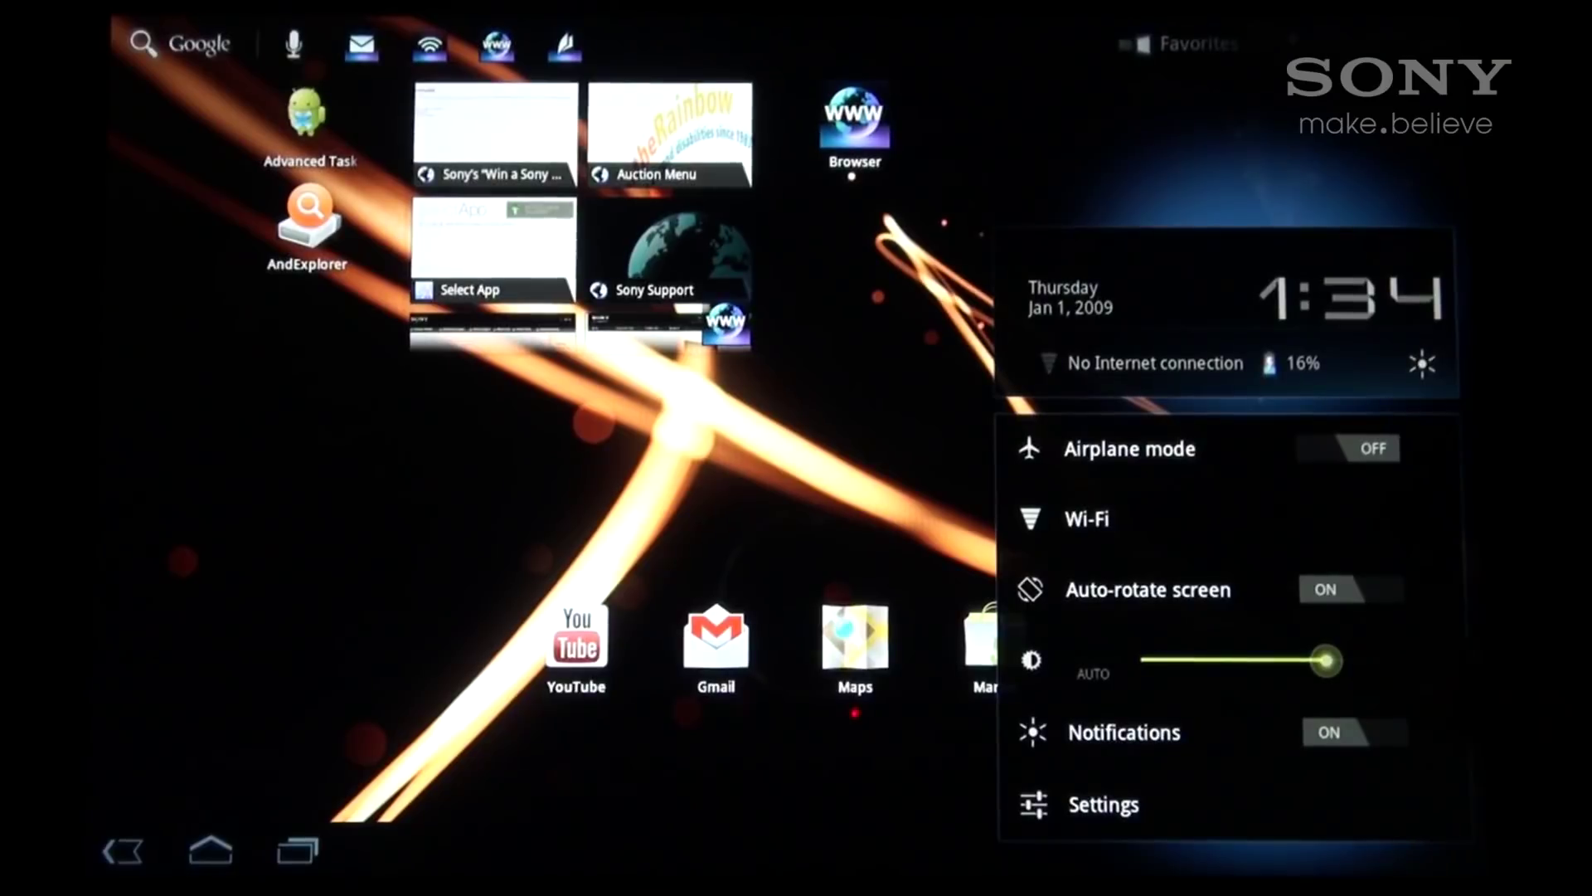
pyautogui.click(1087, 519)
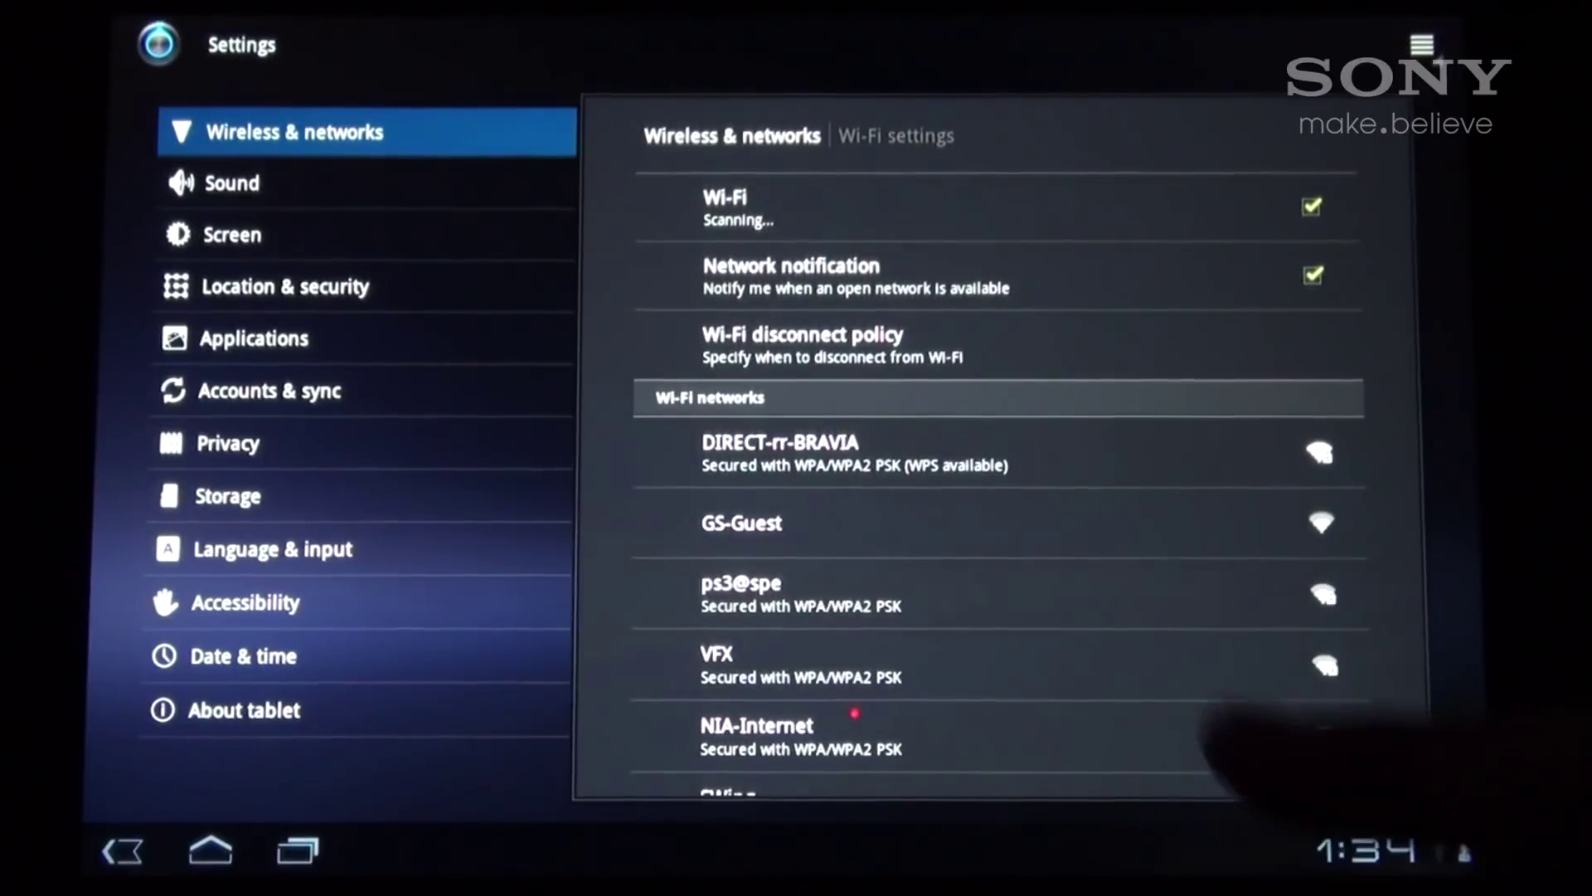
pyautogui.click(1055, 448)
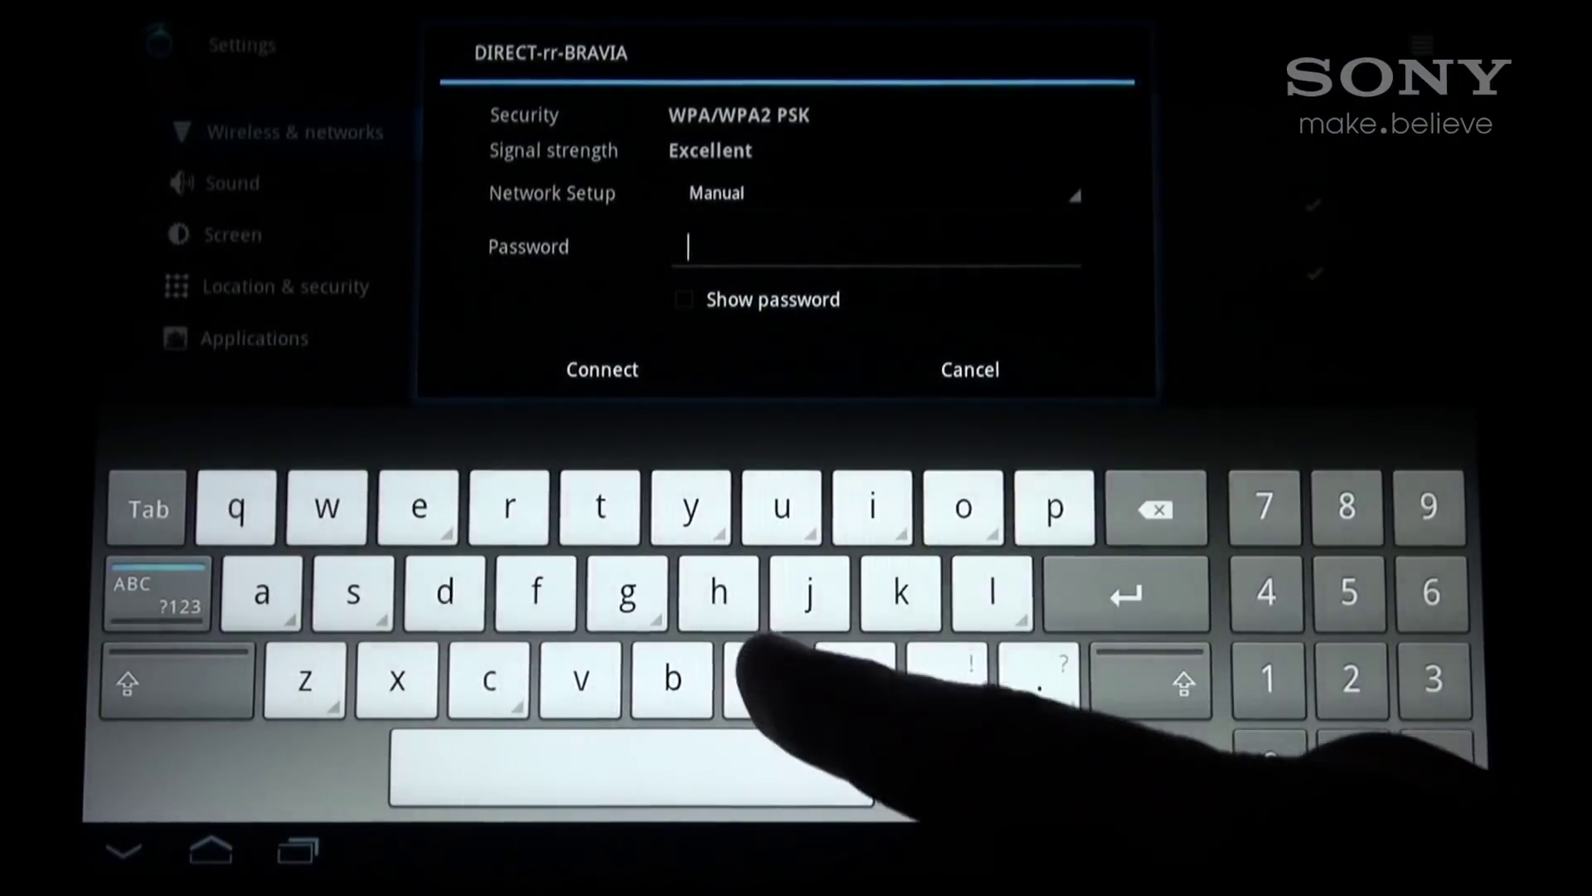
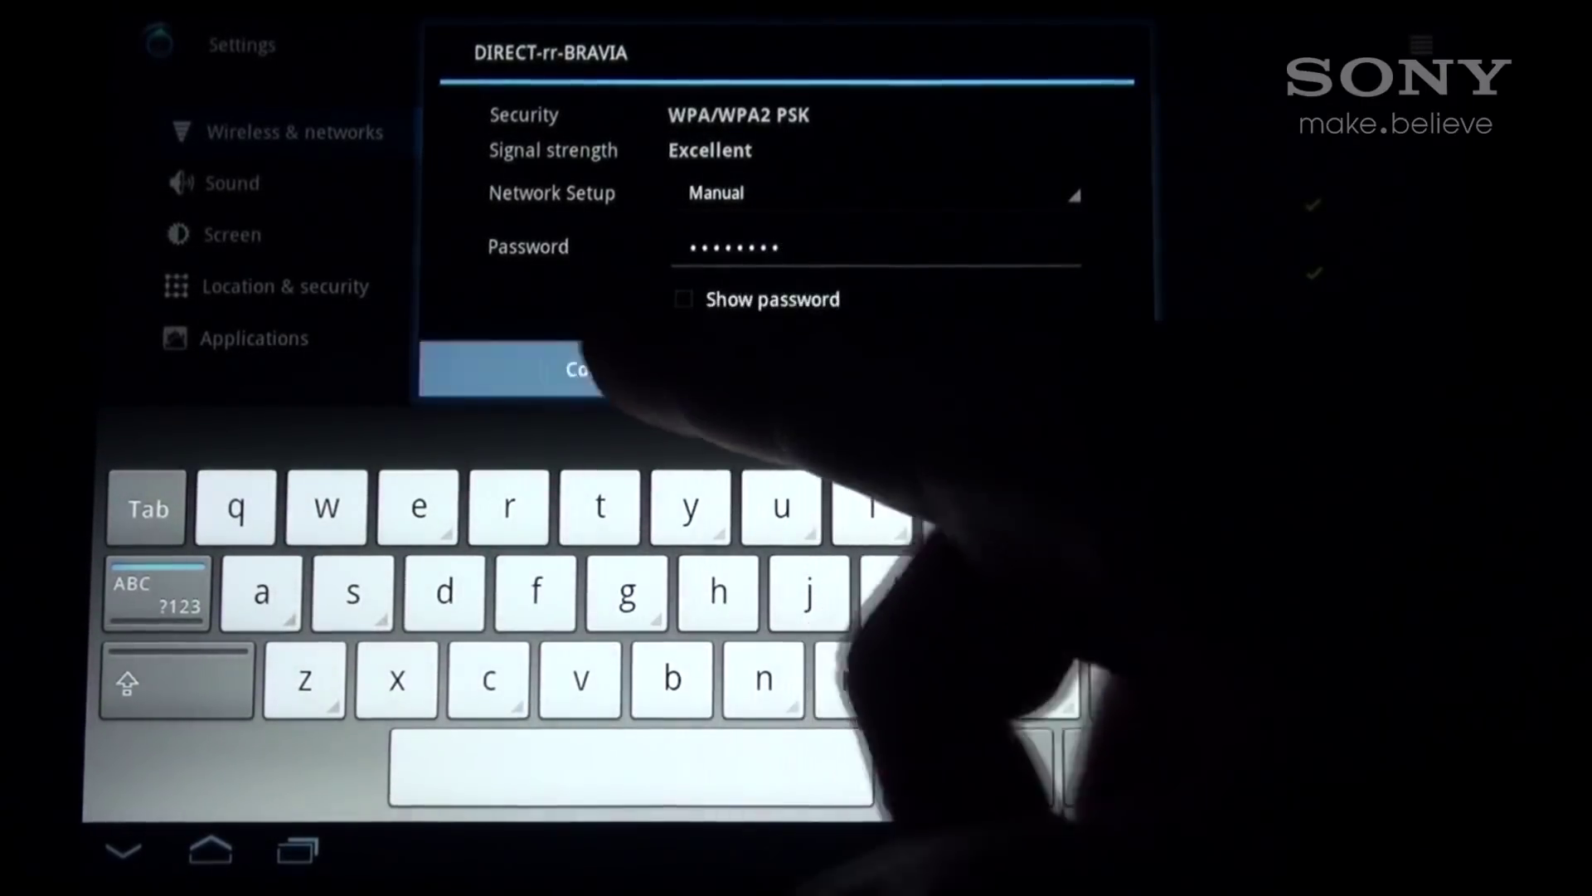
pyautogui.click(618, 369)
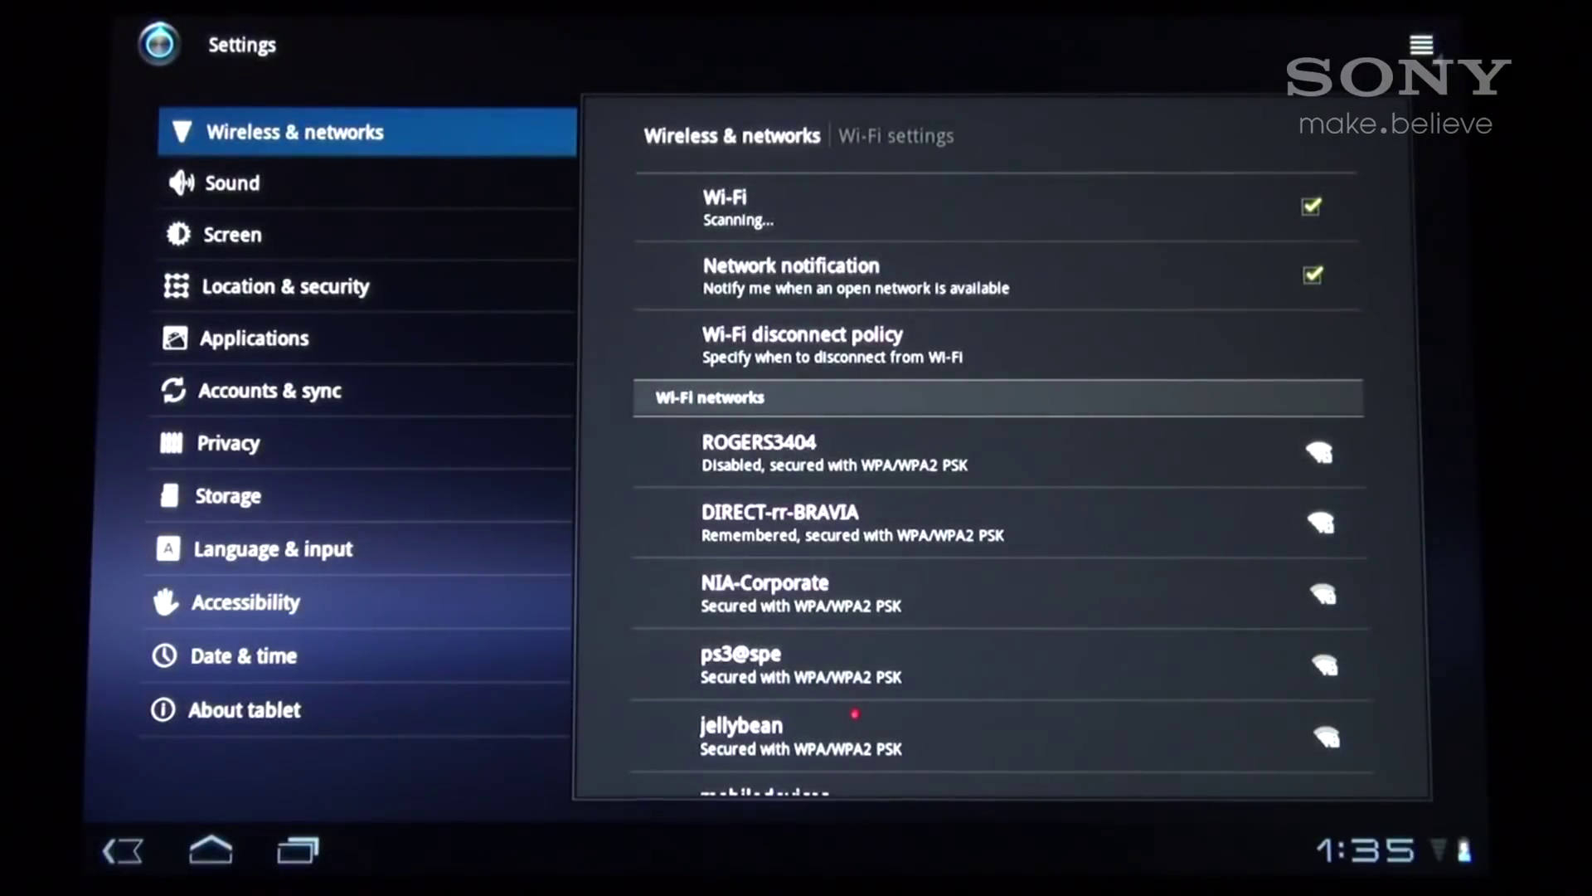
# Connect the tablet to DIRECT-rr-BRAVIA and return to the home screen.
pyautogui.click(1286, 523)
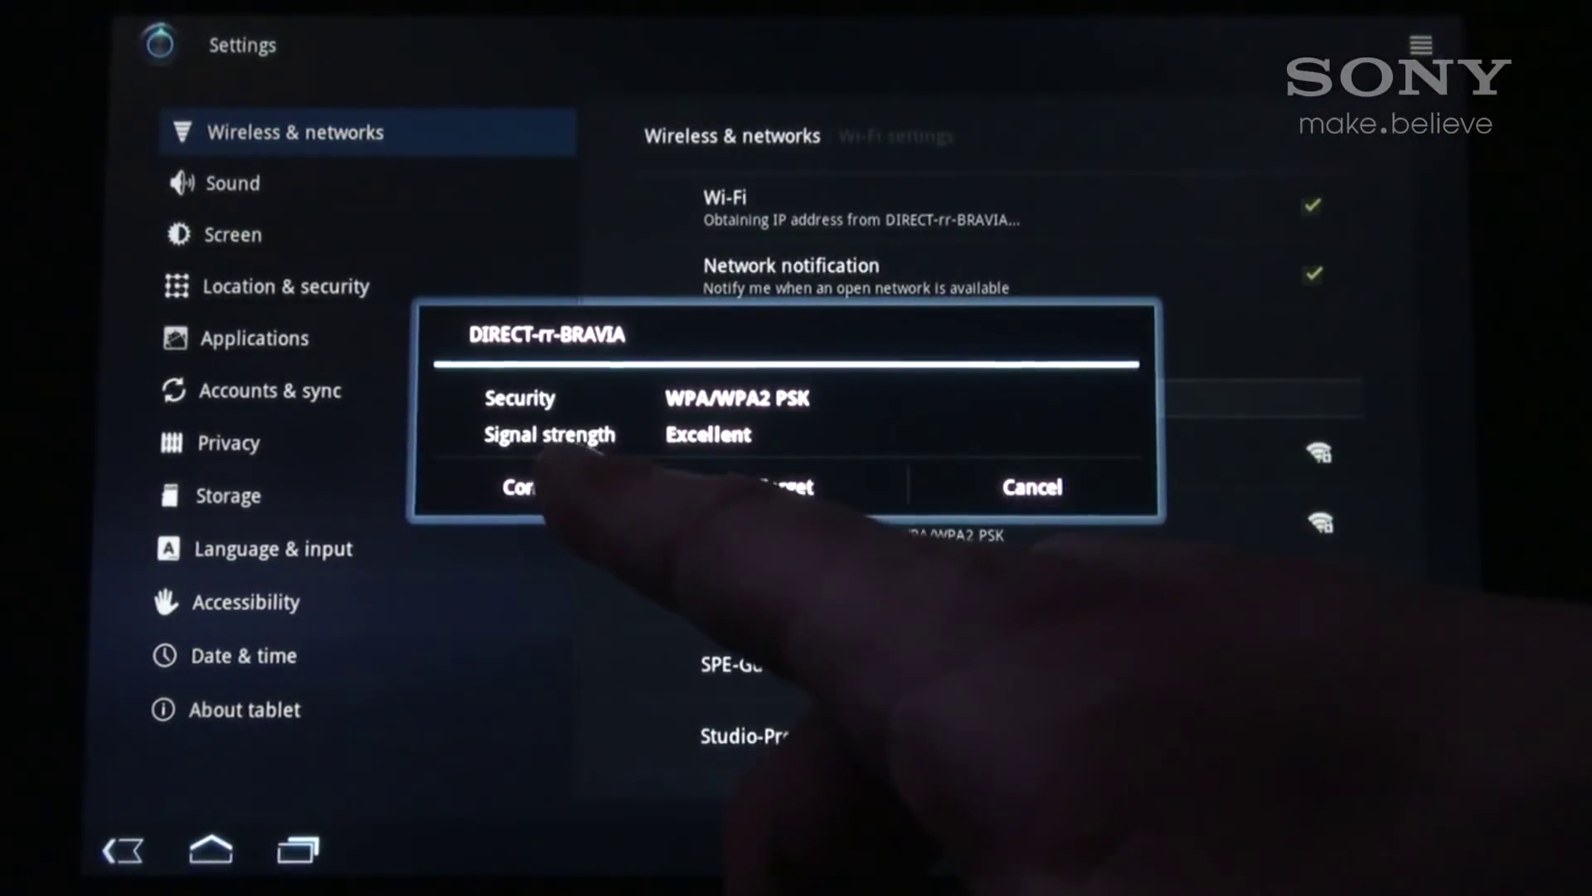
pyautogui.click(522, 486)
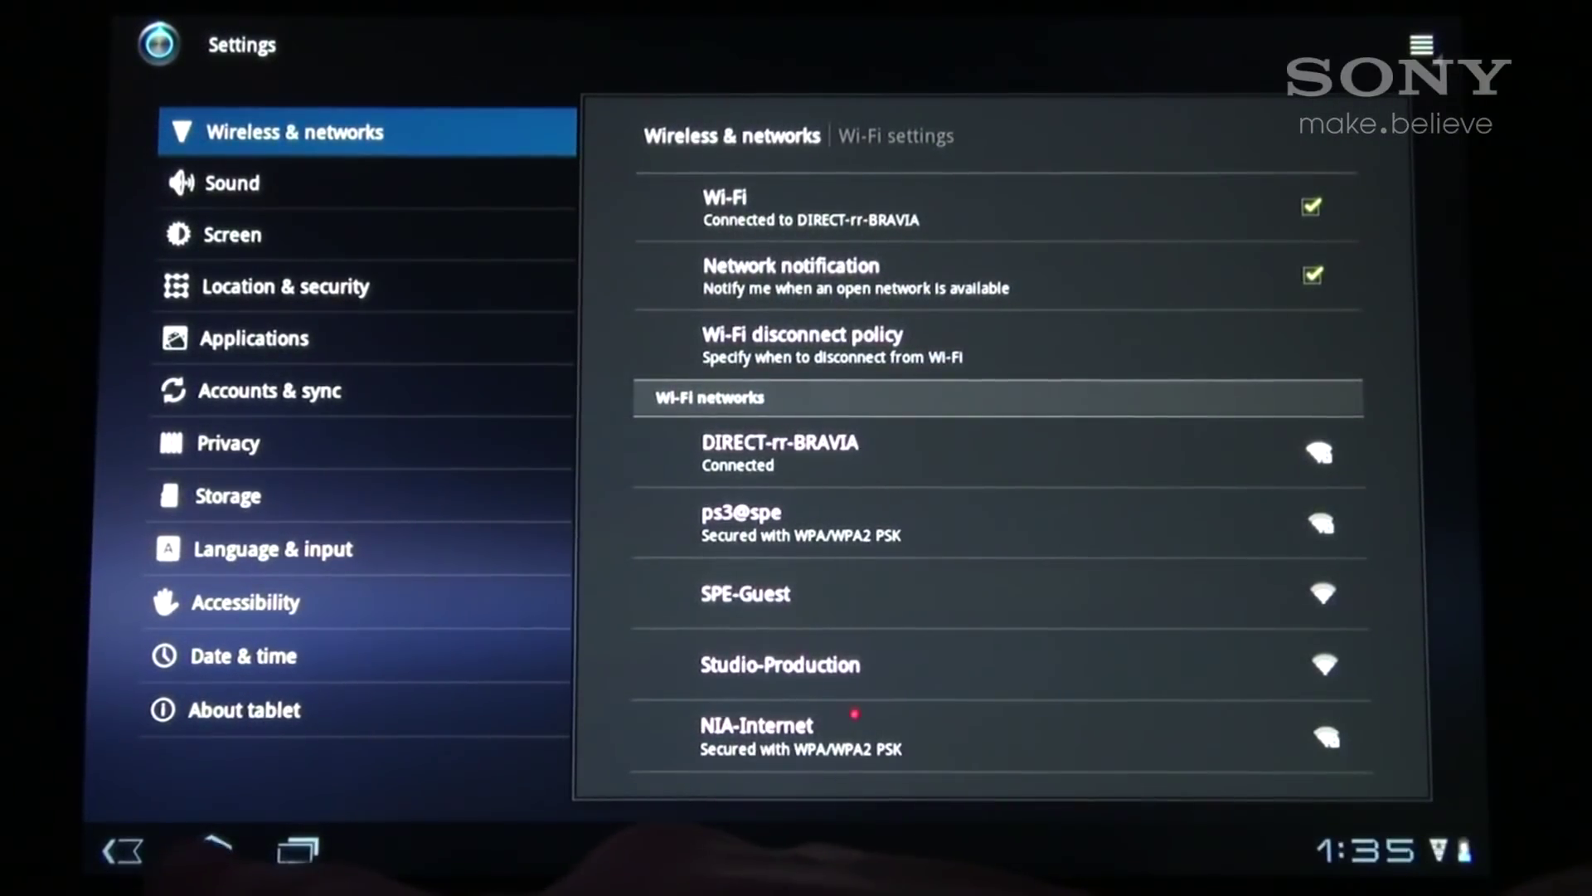
pyautogui.click(210, 847)
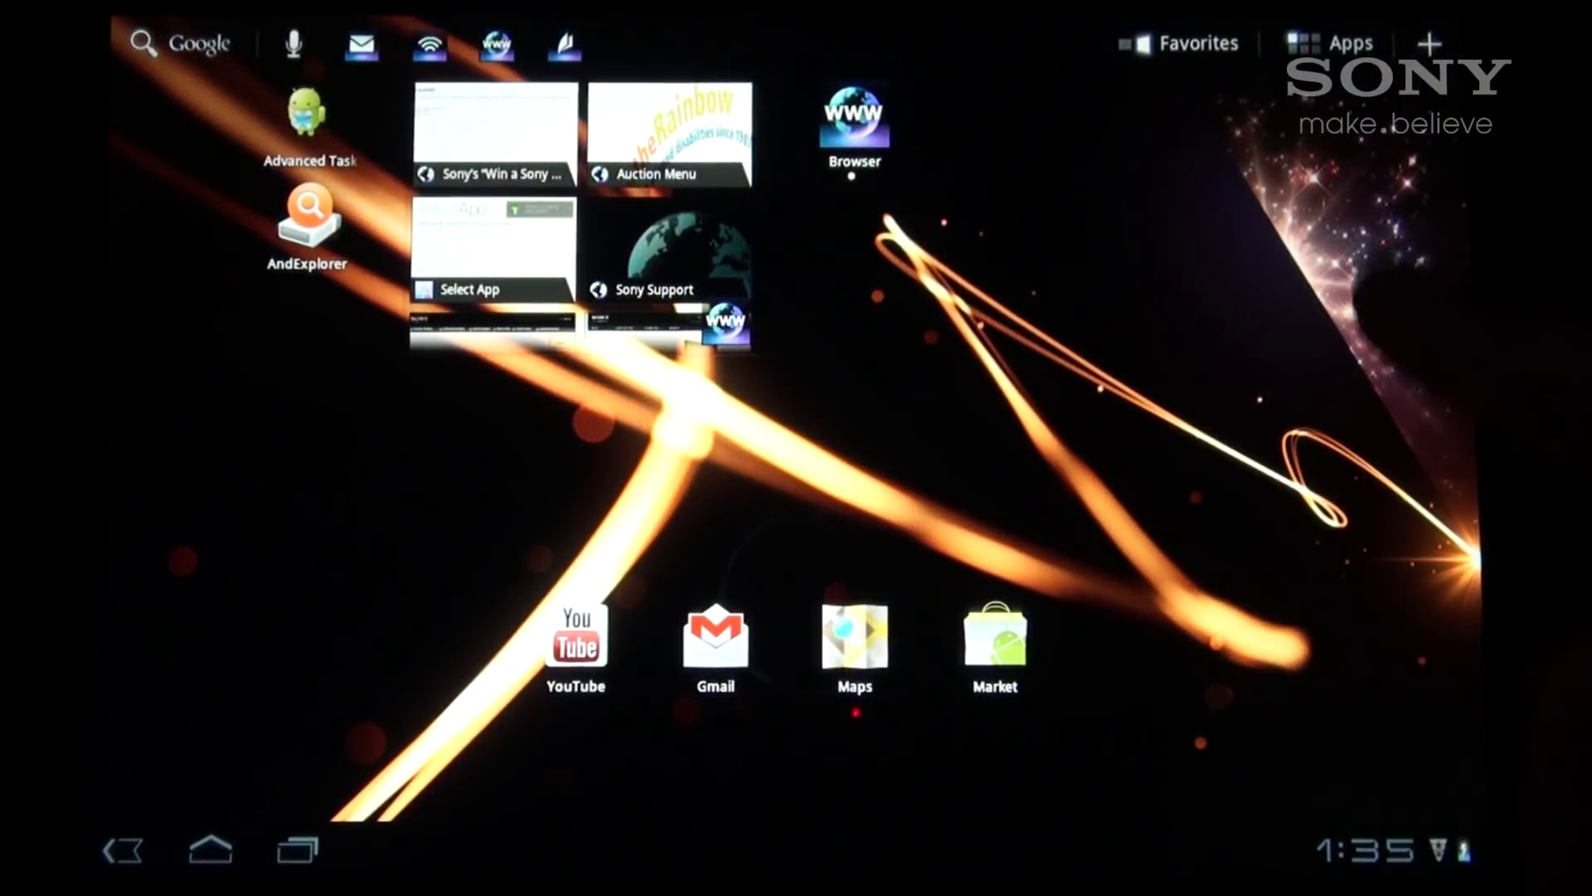
# Play Light & Wind in Video player and throw it to the BRAVIA KDL-55HX750.
pyautogui.moveTo(1243, 497); pyautogui.dragTo(415, 498)
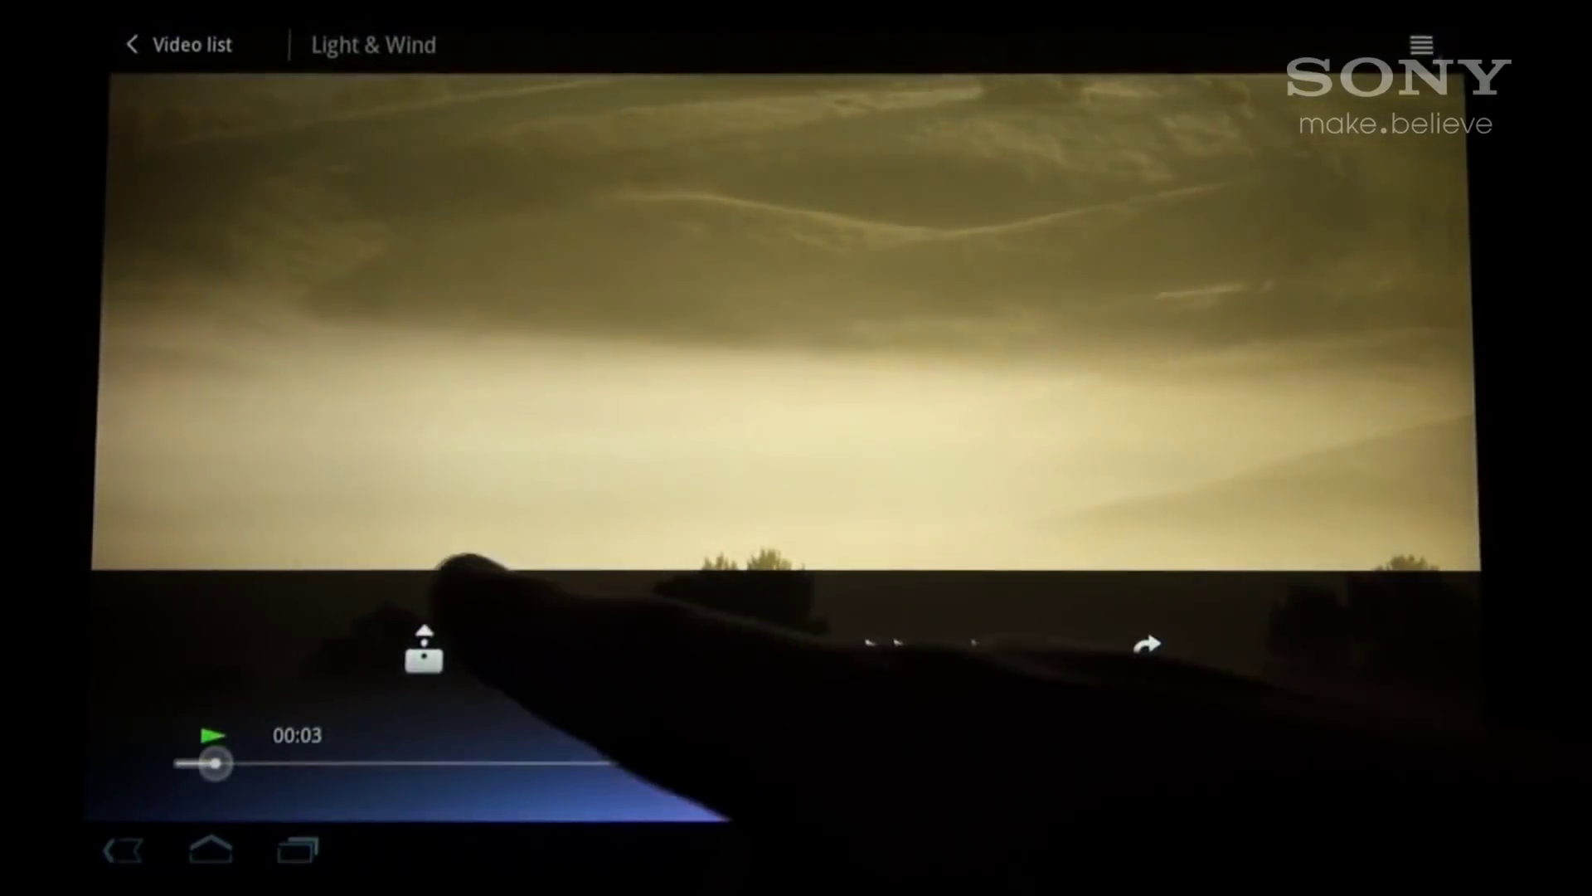
pyautogui.click(424, 653)
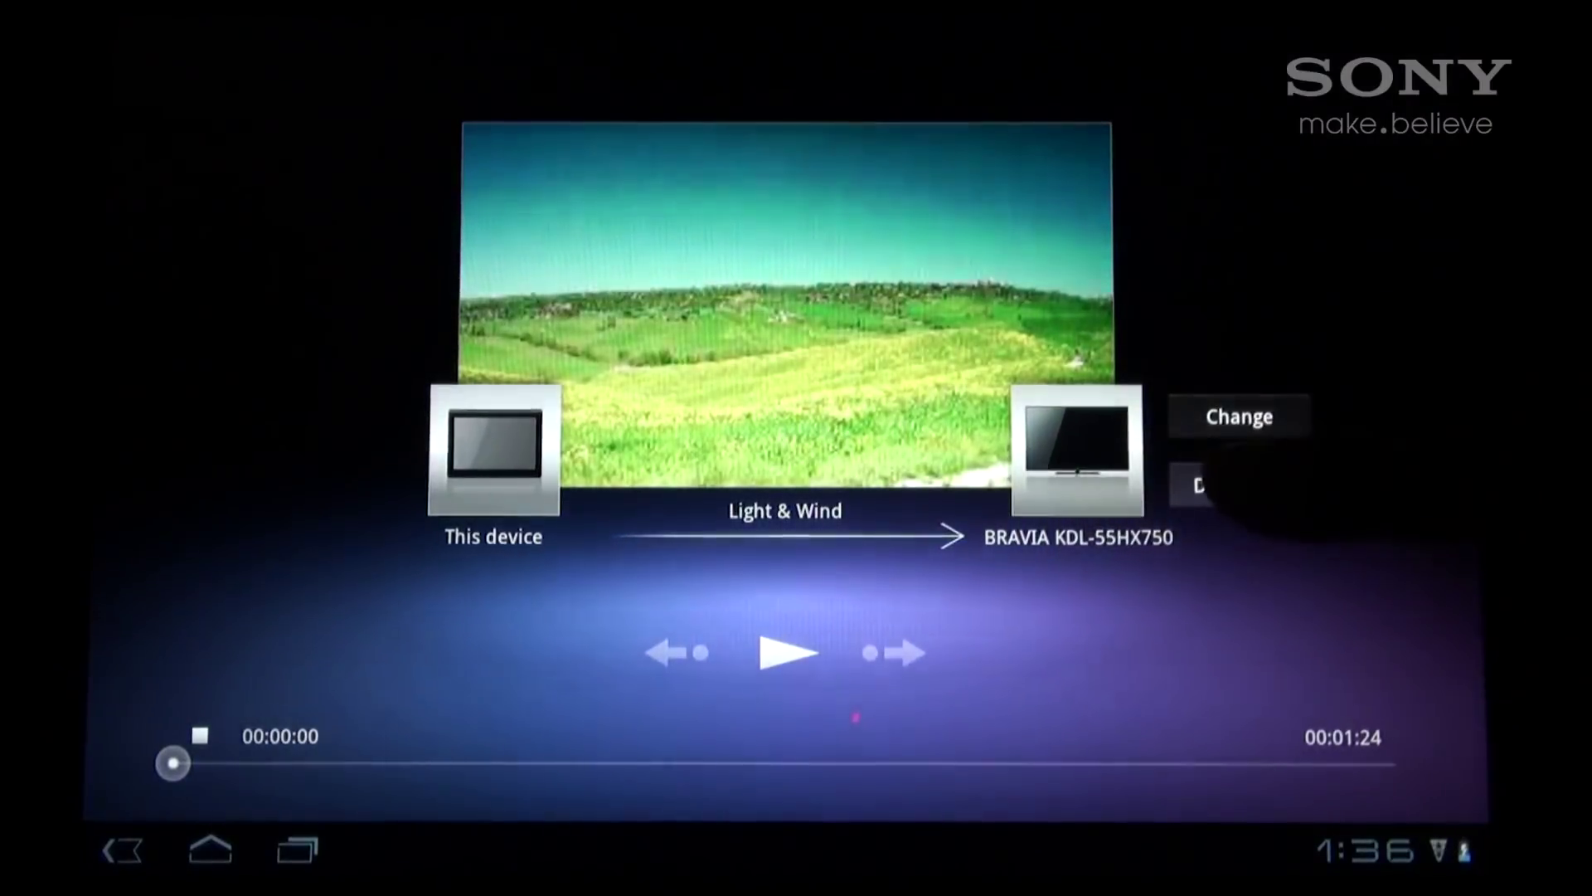
# Disconnect the throw so Light & Wind plays on the tablet instead of the TV.
pyautogui.click(1240, 486)
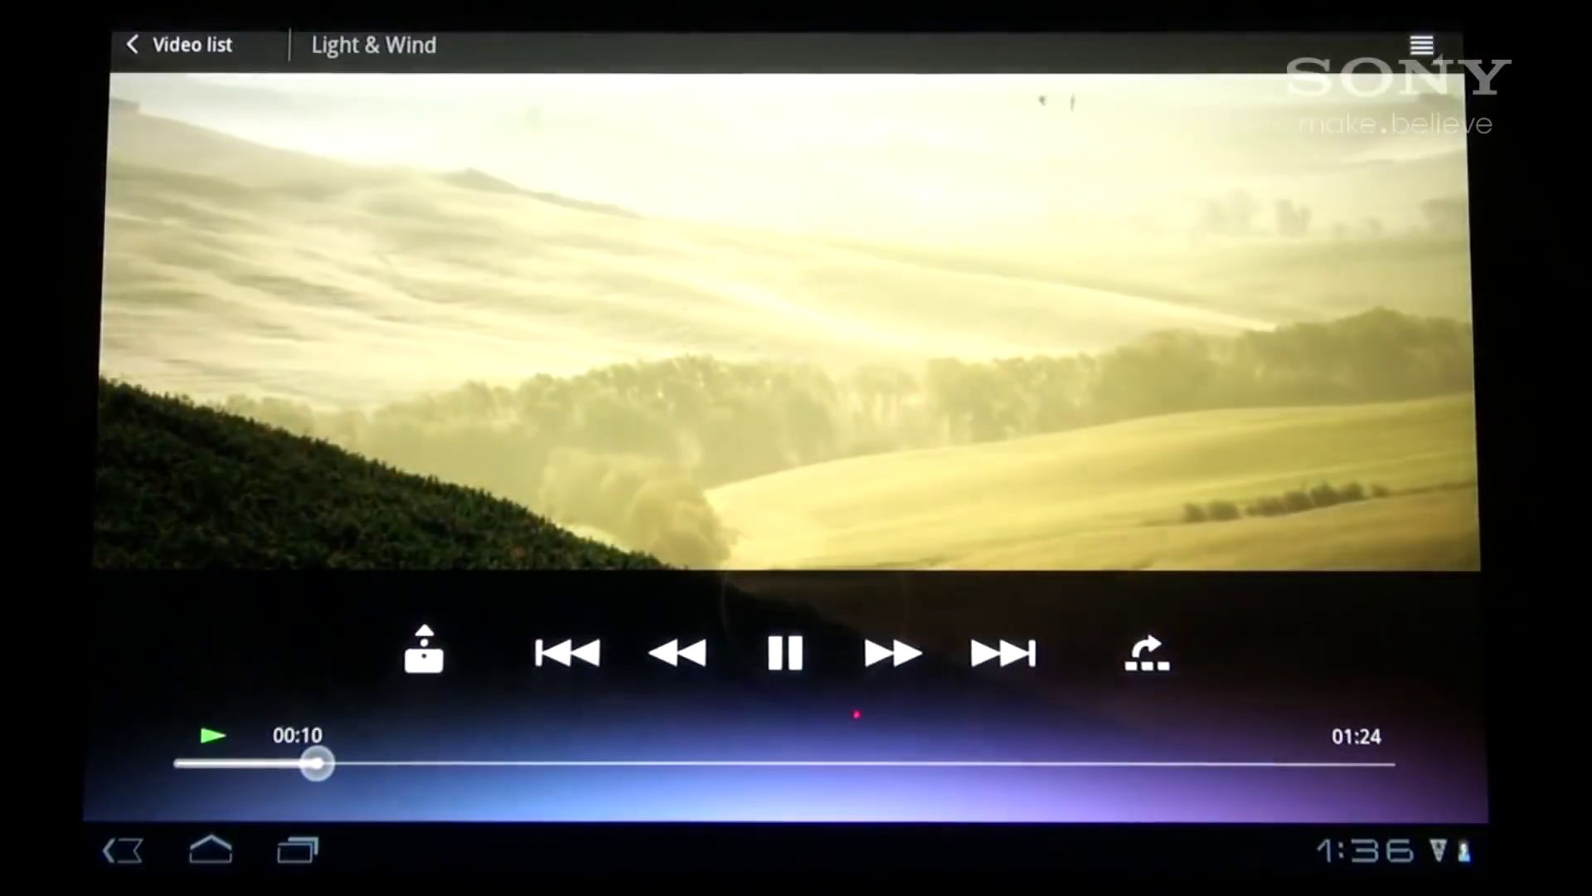